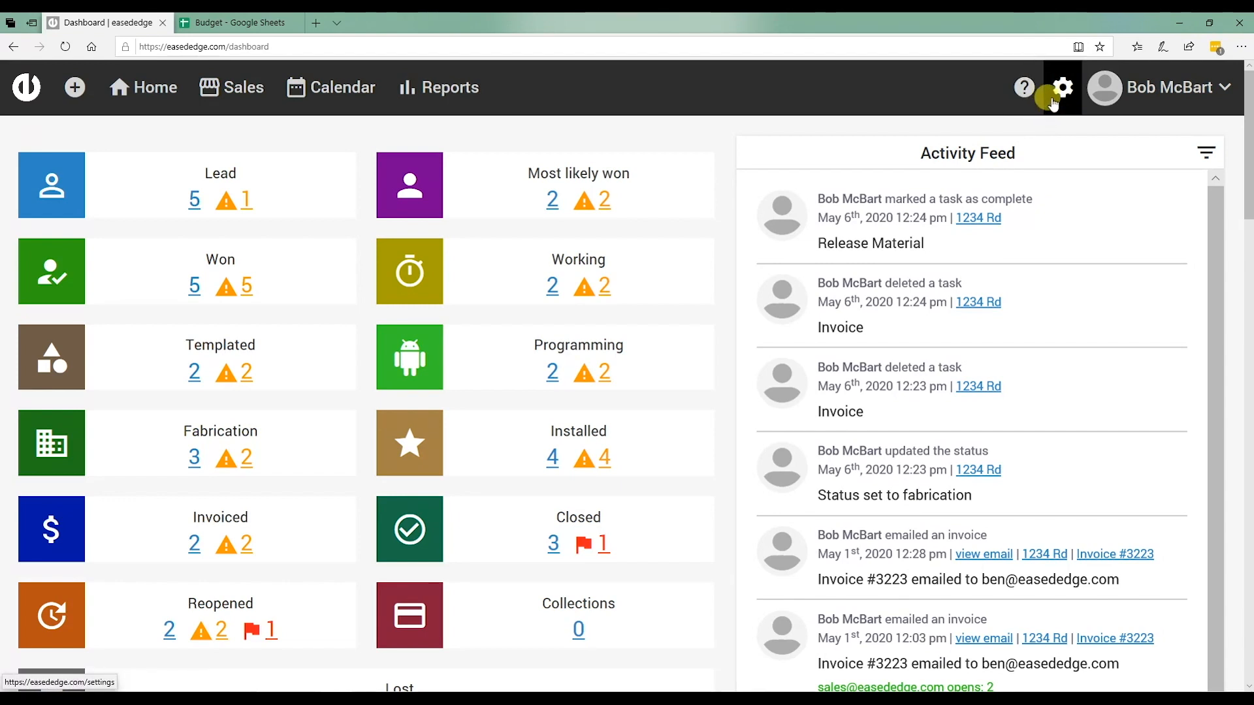
Open the Products list in the account settings.
{"action": "left_click", "coordinate": [1053, 101]}
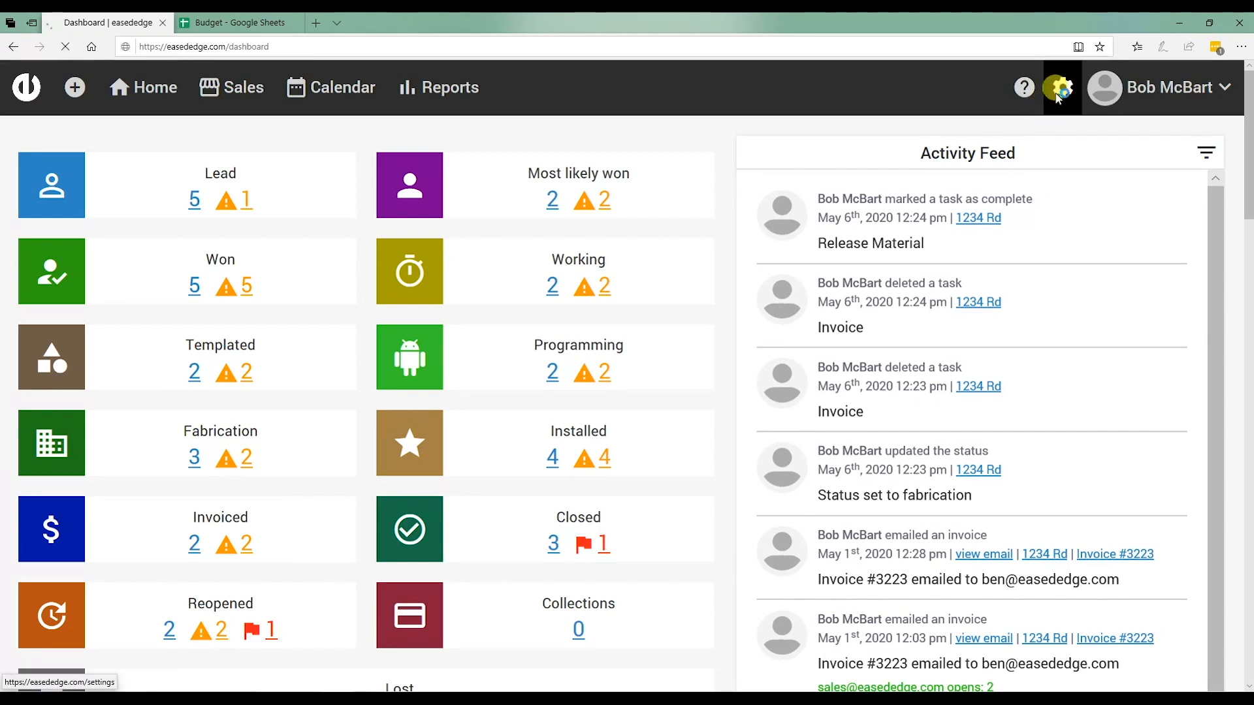
{"action": "scroll", "coordinate": [98, 366], "scroll_direction": "down", "scroll_amount": 3}
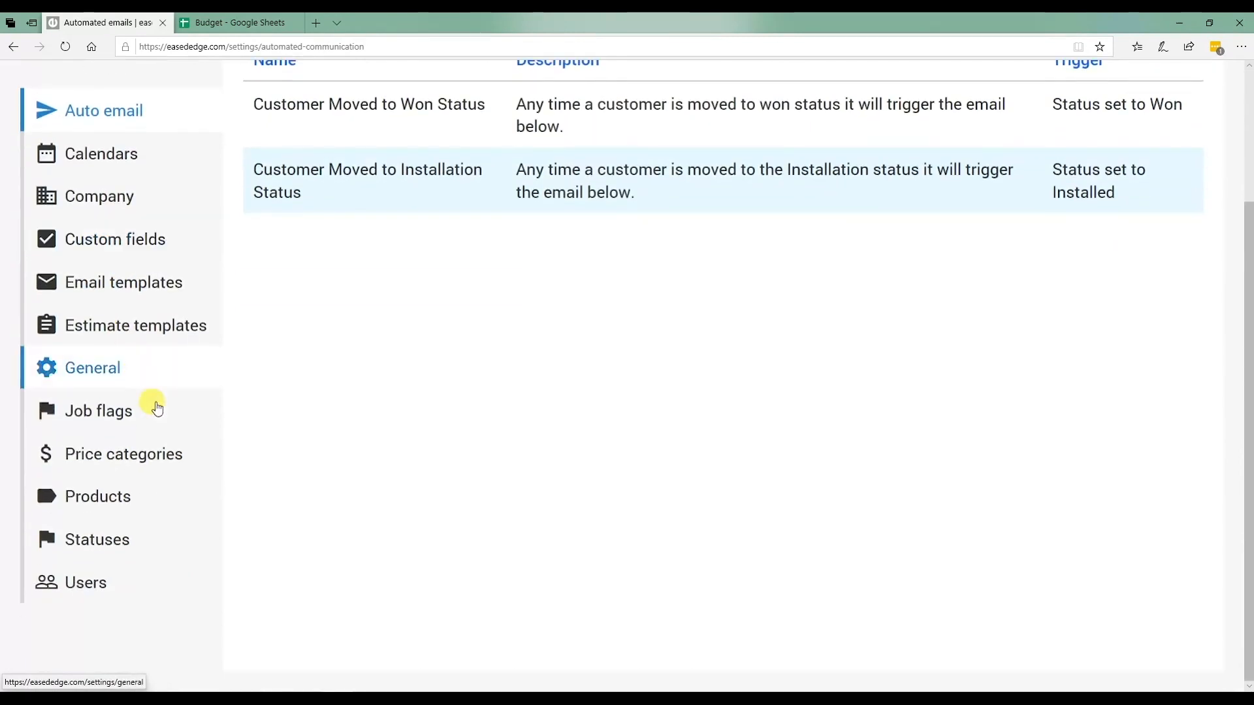
{"action": "left_click", "coordinate": [114, 509]}
{"action": "scroll", "coordinate": [601, 336], "scroll_direction": "down", "scroll_amount": 4}
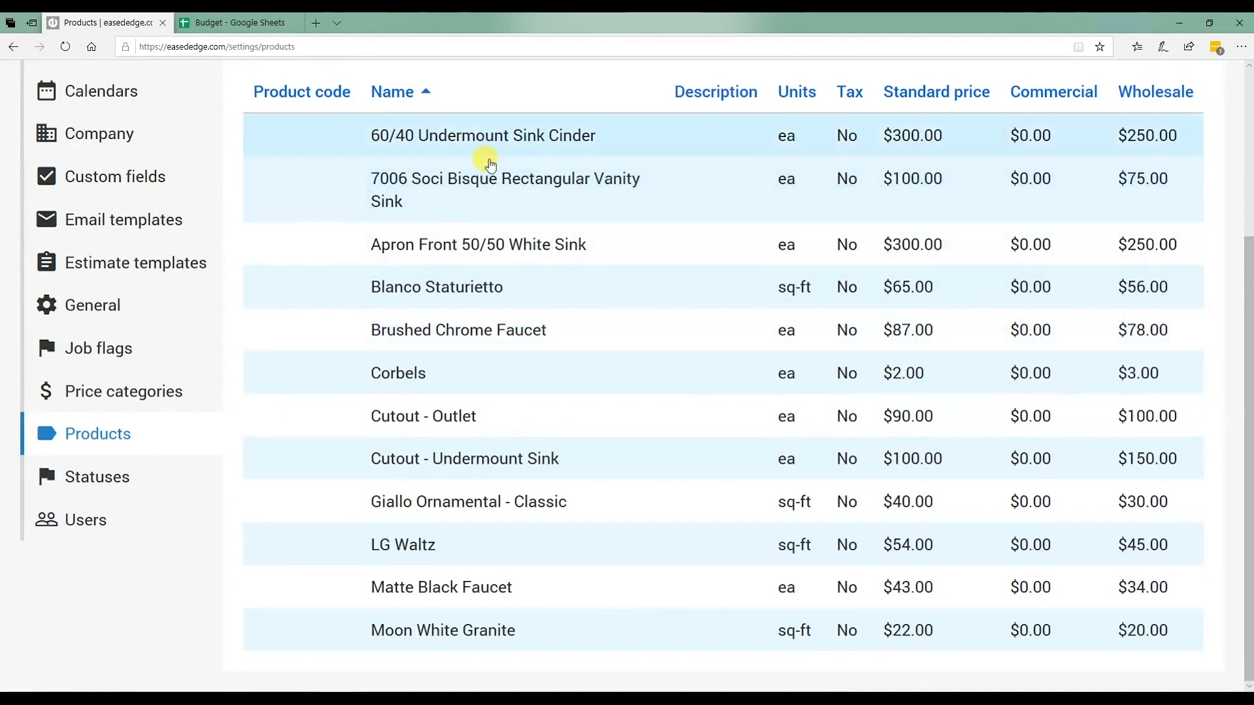
{"action": "scroll", "coordinate": [503, 483], "scroll_direction": "up", "scroll_amount": 4}
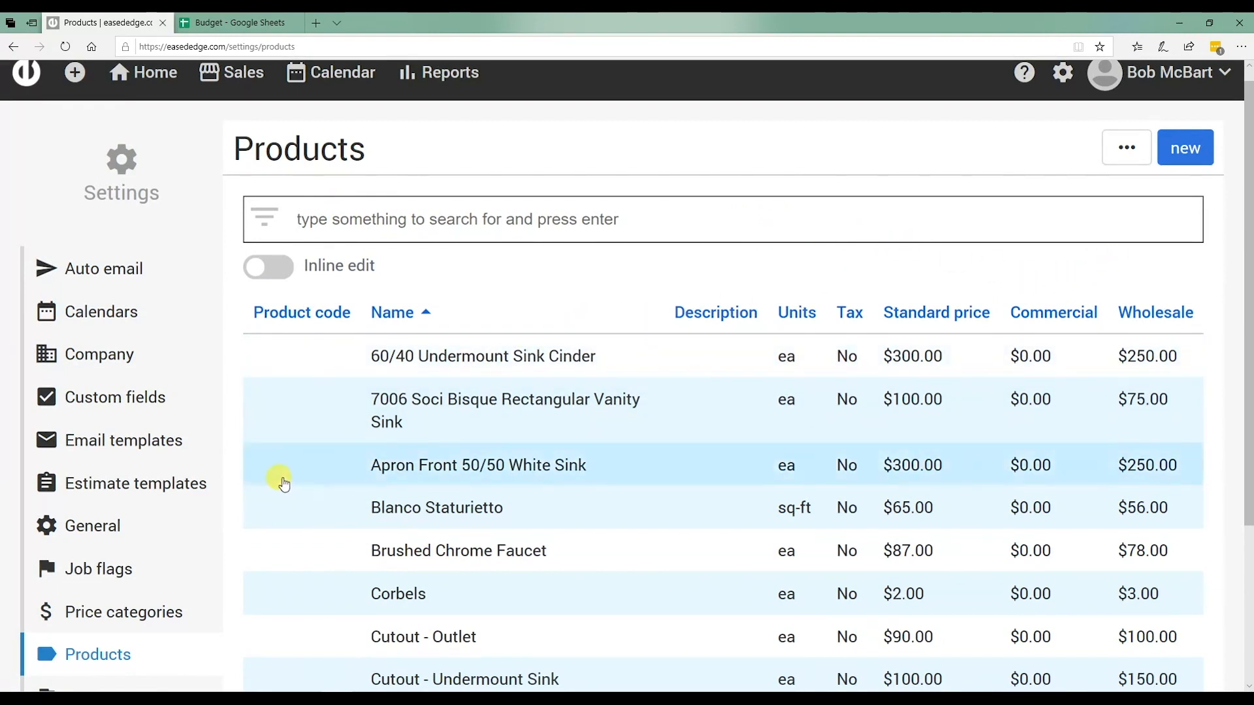
{"action": "scroll", "coordinate": [193, 483], "scroll_direction": "down", "scroll_amount": 3}
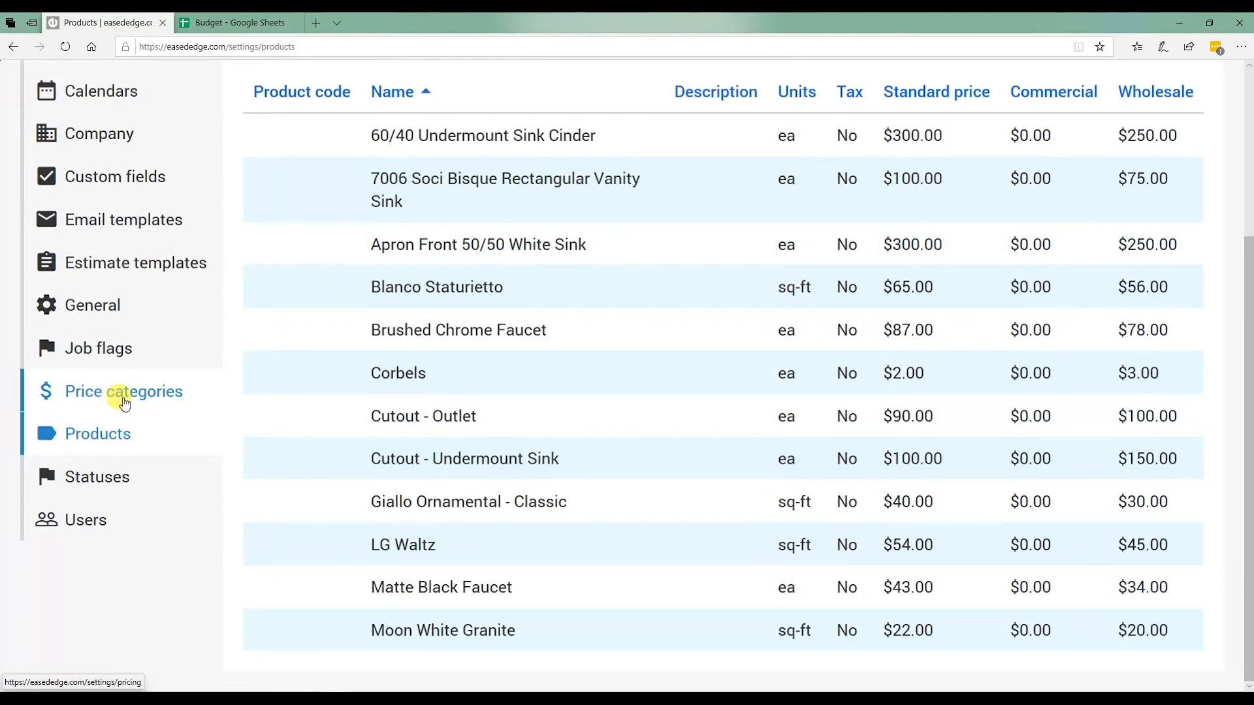
{"action": "scroll", "coordinate": [450, 391], "scroll_direction": "up", "scroll_amount": 3}
{"action": "left_click", "coordinate": [1126, 148]}
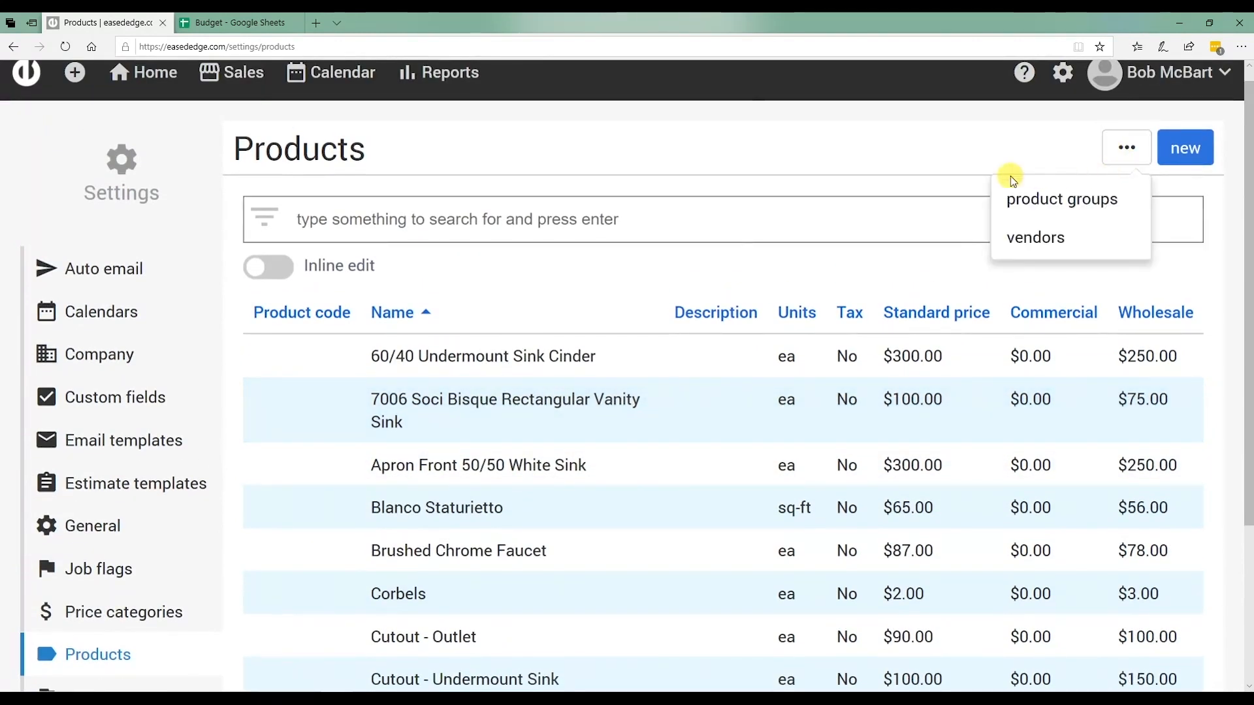
{"action": "left_click", "coordinate": [892, 141]}
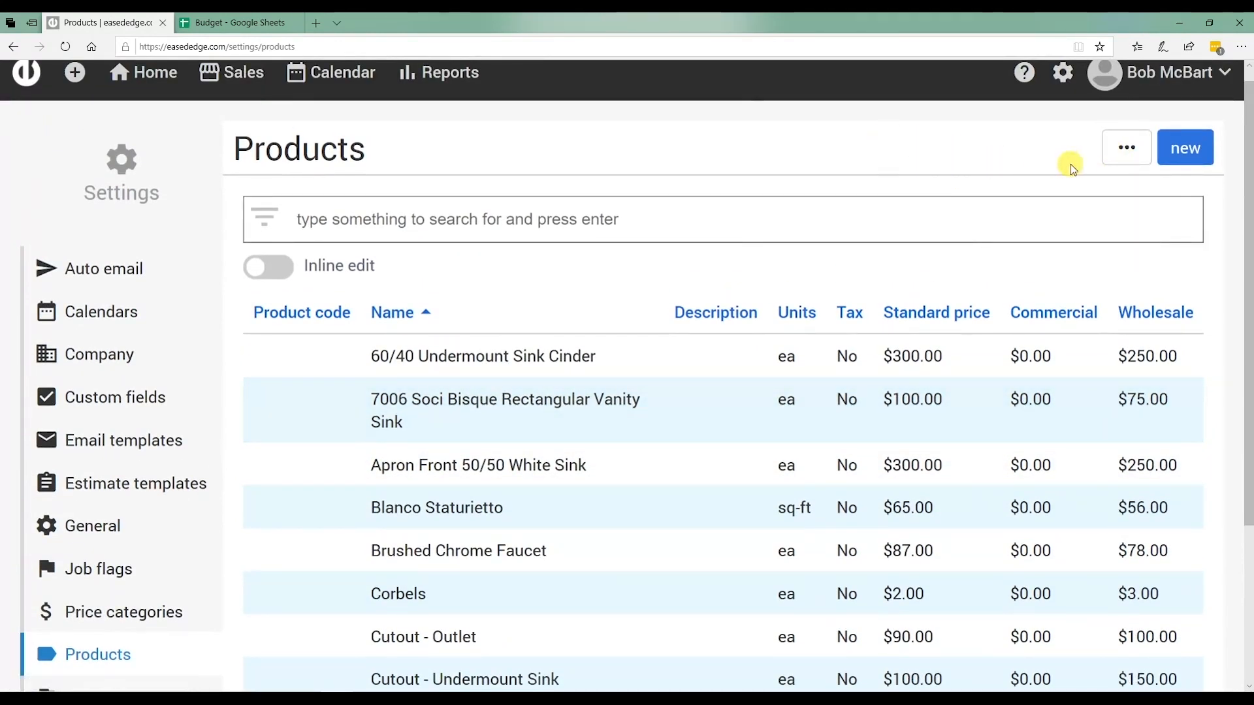
Start a new product named Carrara Marble with the description Granite, leaving the SKU blank.
{"action": "left_click", "coordinate": [1190, 153]}
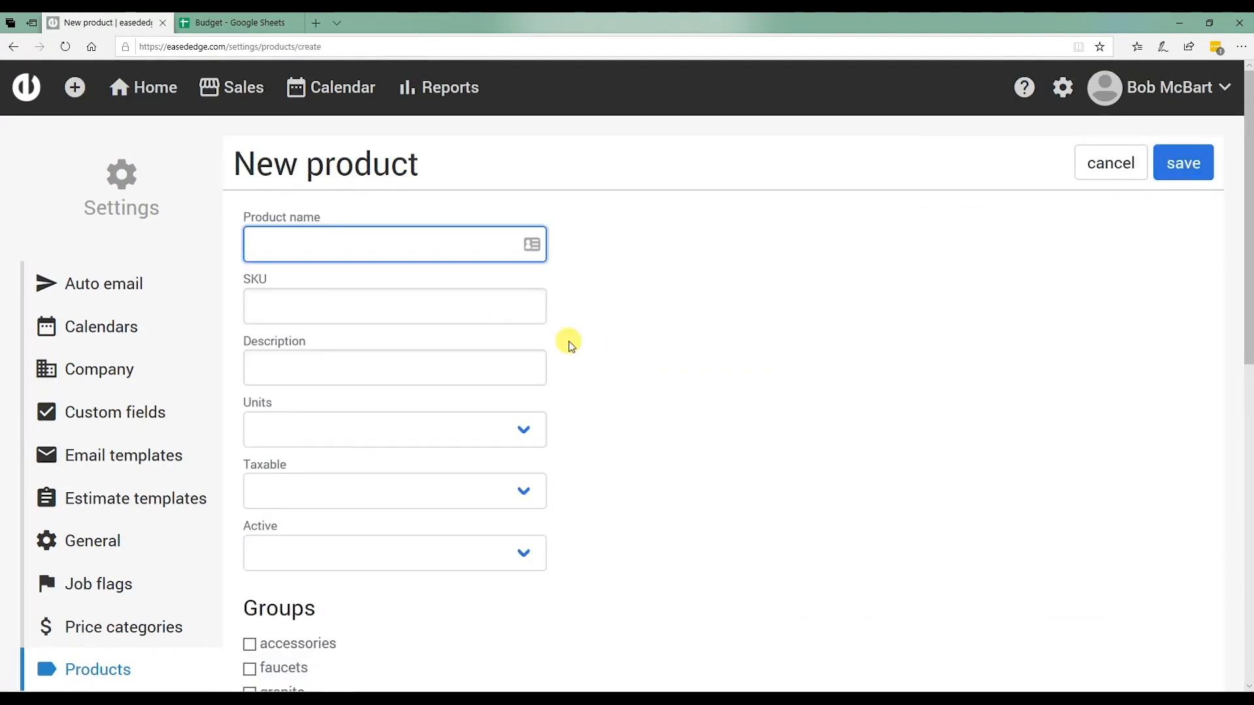
{"action": "type", "text": "Carrara Marble"}
{"action": "left_click", "coordinate": [346, 291]}
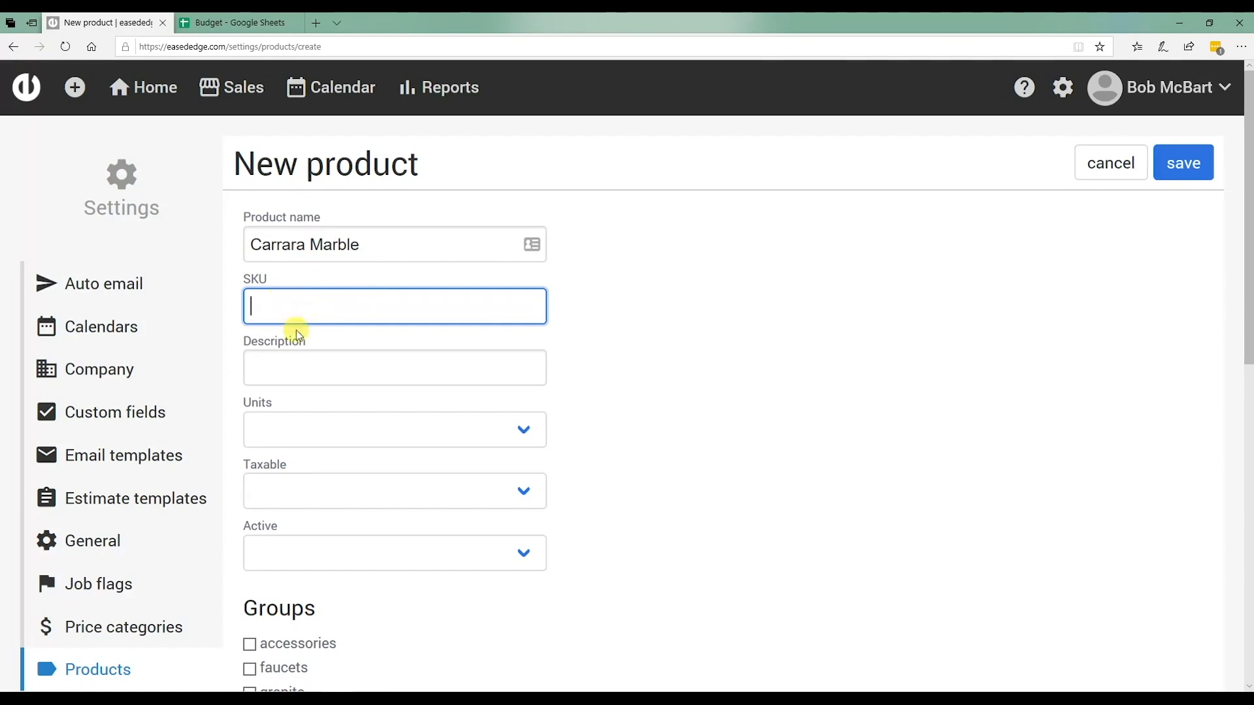
{"action": "left_click", "coordinate": [280, 358]}
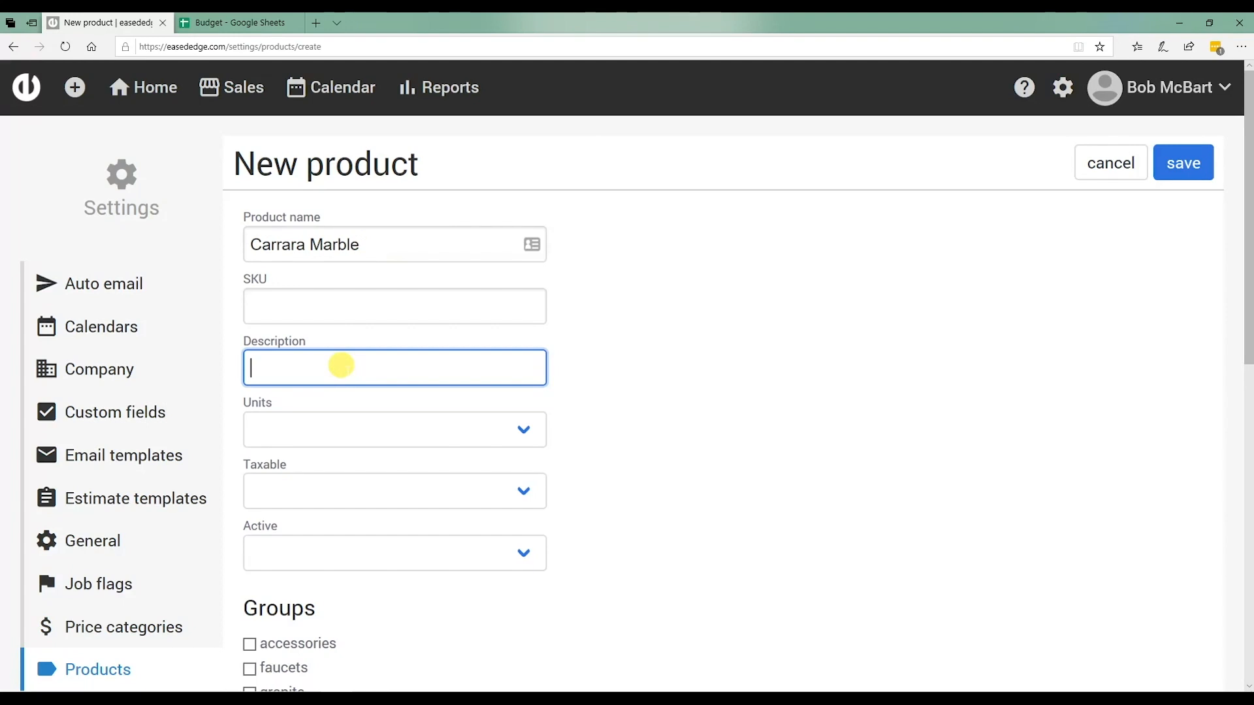
{"action": "type", "text": "Granite"}
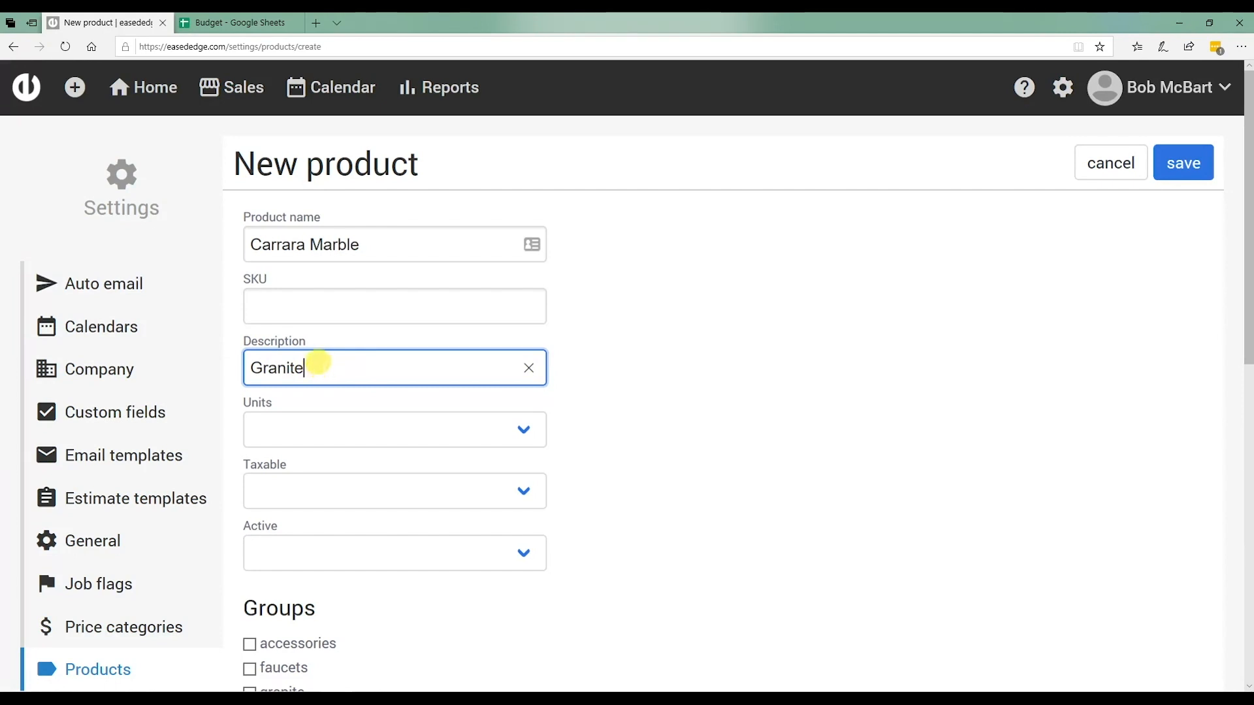
{"action": "left_click_drag", "start_coordinate": [319, 364], "coordinate": [235, 367]}
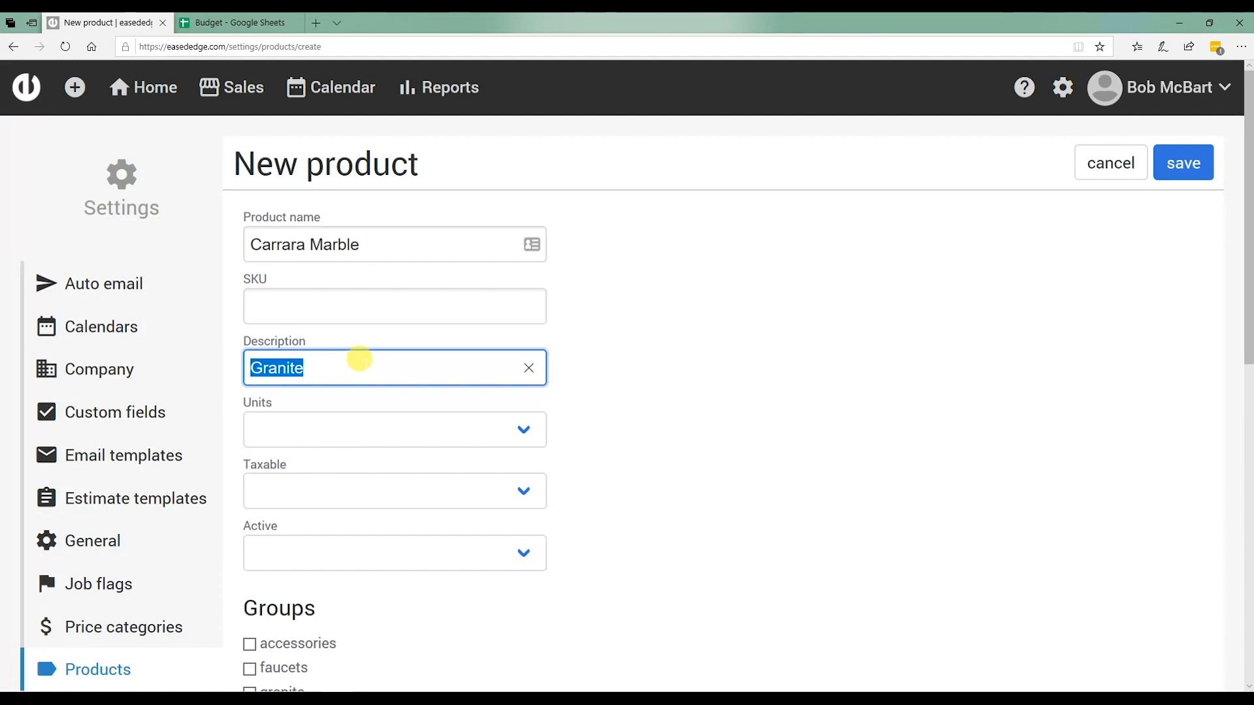
{"action": "left_click", "coordinate": [319, 358]}
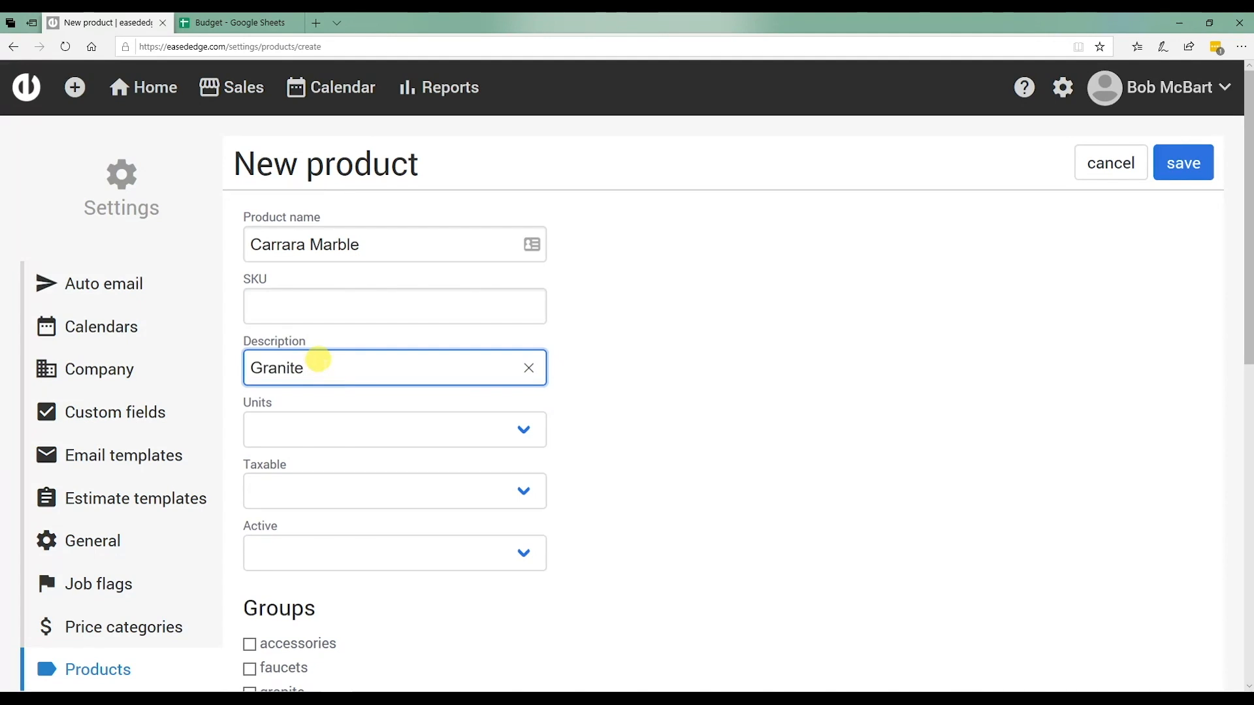
{"action": "mouse_move", "coordinate": [309, 361]}
{"action": "left_mouse_down"}
{"action": "mouse_move", "coordinate": [240, 354]}
{"action": "mouse_move", "coordinate": [309, 359]}
{"action": "left_mouse_up"}
Set the new product's units to Square foot, Taxable to No and its status to Active.
{"action": "scroll", "coordinate": [311, 364], "scroll_direction": "down", "scroll_amount": 3}
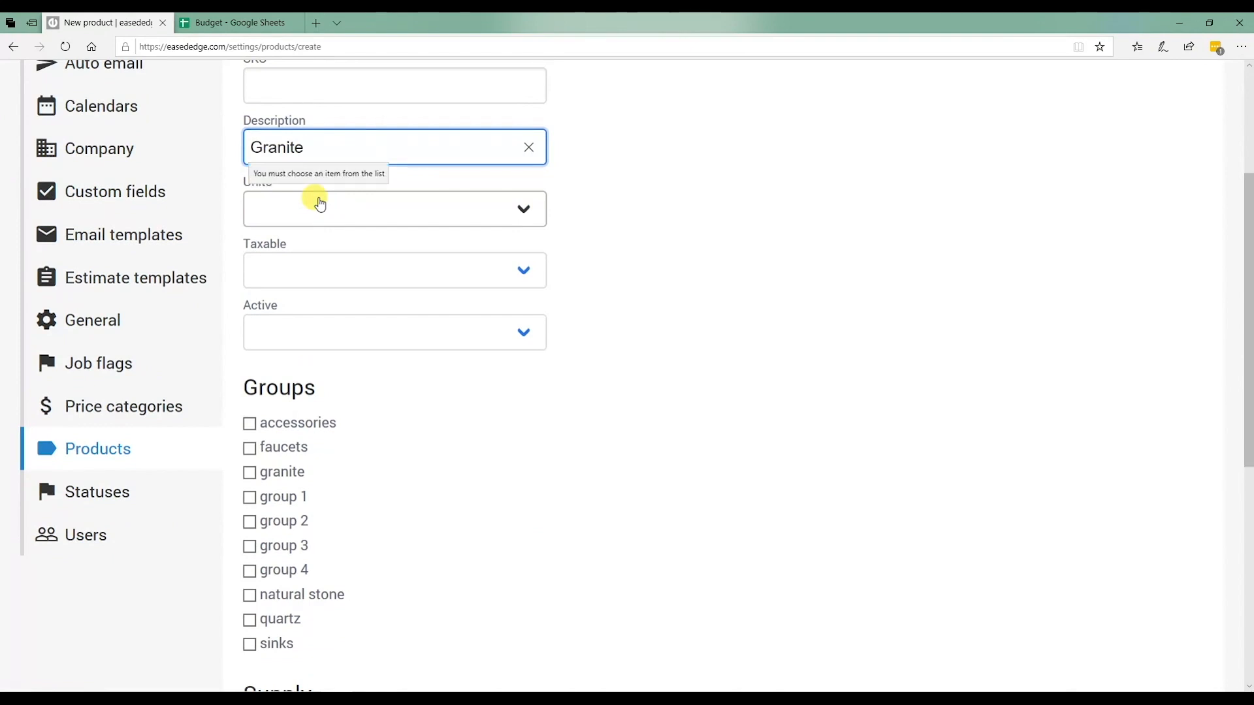
{"action": "left_click", "coordinate": [350, 209]}
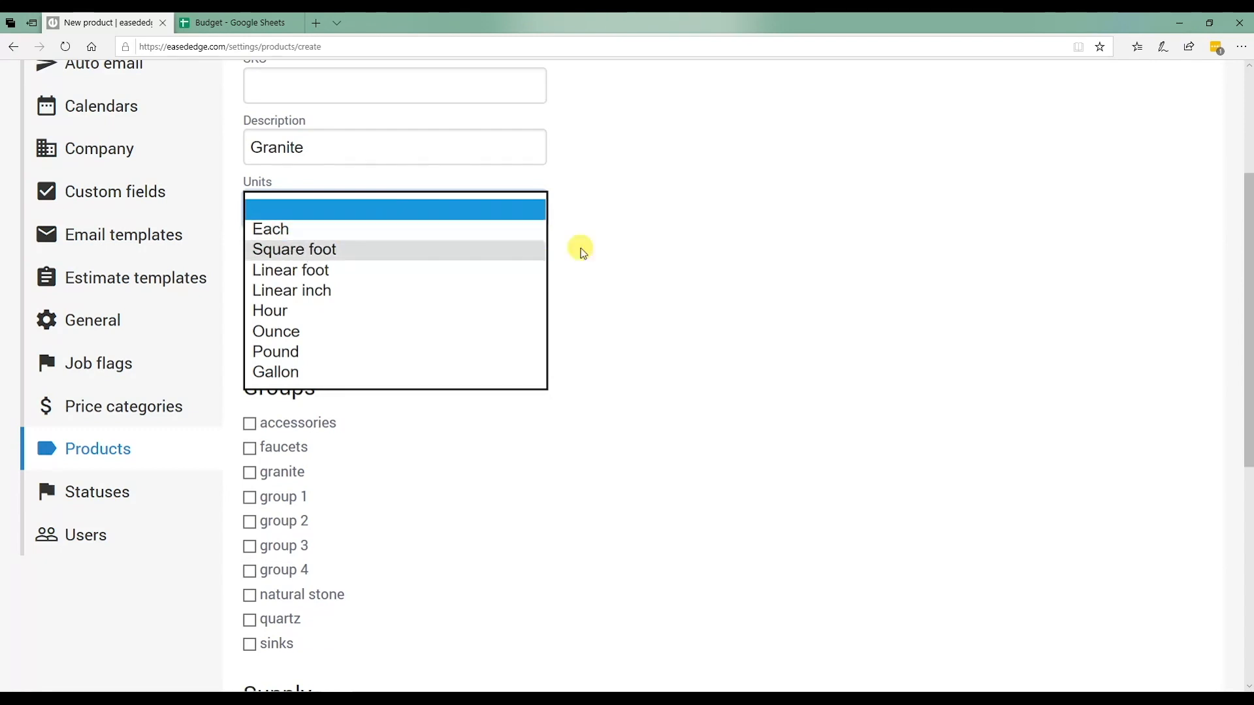
{"action": "left_click", "coordinate": [281, 252]}
{"action": "left_click", "coordinate": [339, 267]}
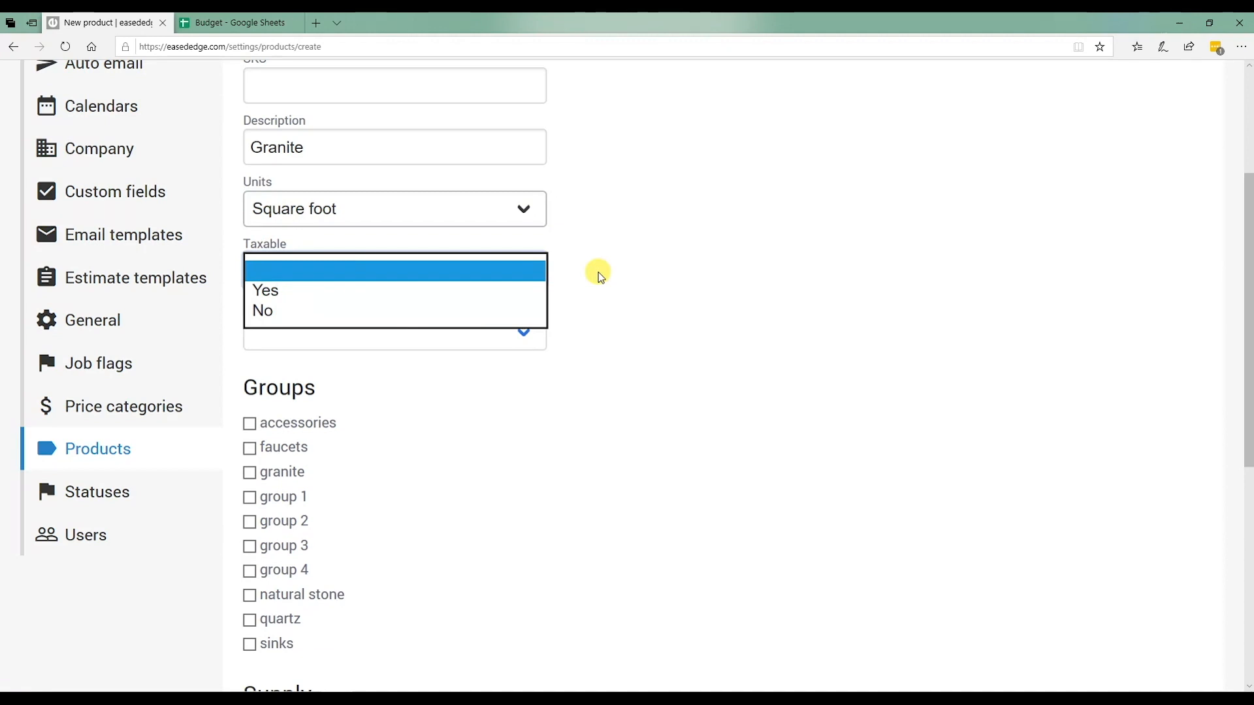
{"action": "left_click", "coordinate": [272, 312]}
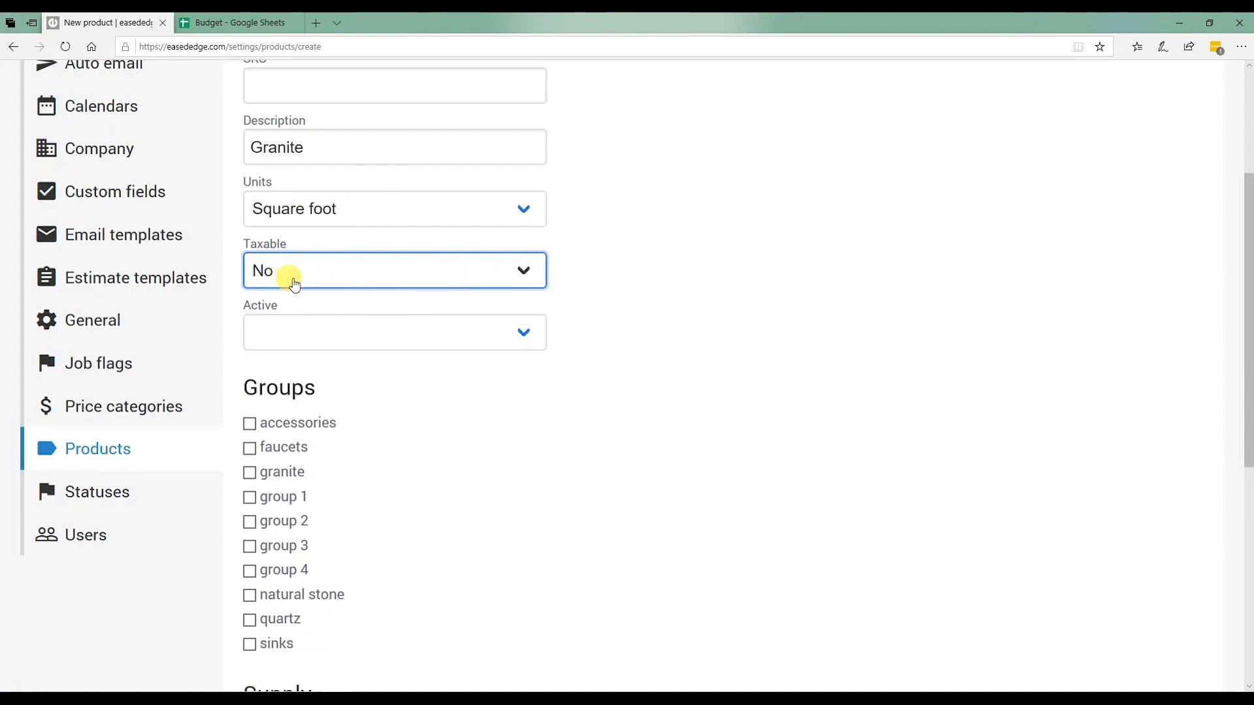
{"action": "left_click", "coordinate": [331, 345]}
{"action": "left_click", "coordinate": [301, 352]}
Assign the new product to the groups group 4 and natural stone.
{"action": "scroll", "coordinate": [424, 391], "scroll_direction": "down", "scroll_amount": 3}
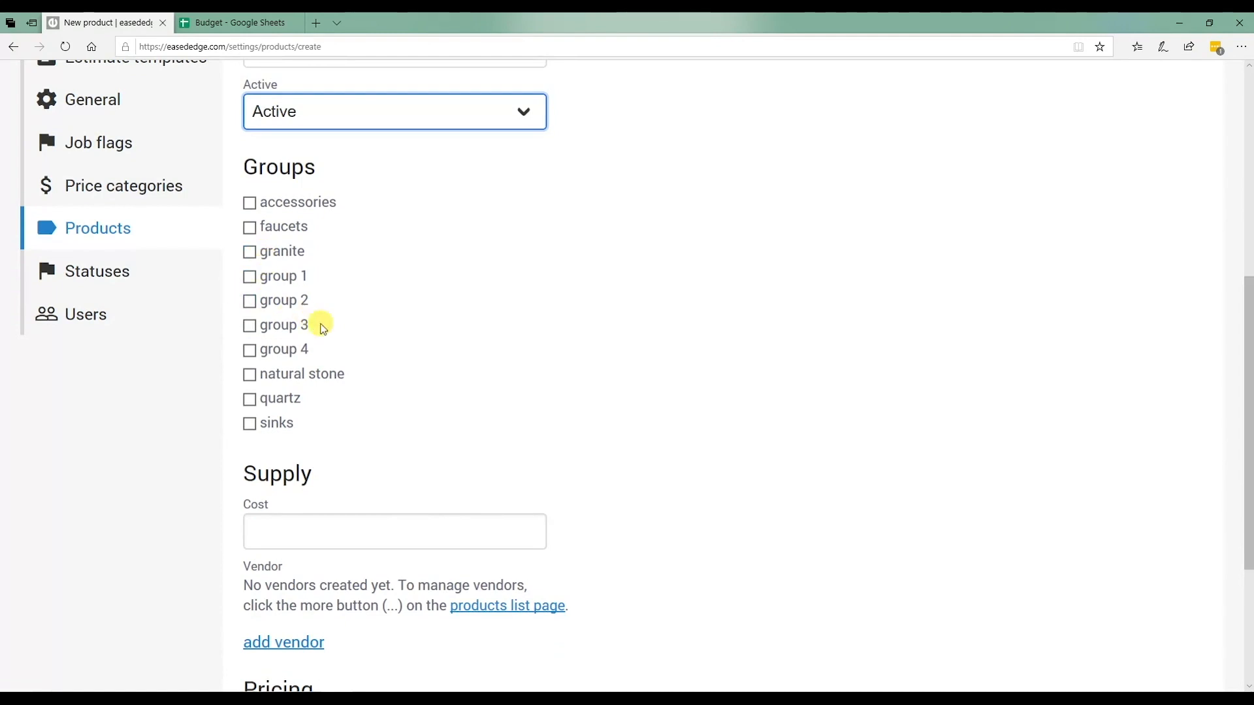
{"action": "scroll", "coordinate": [324, 329], "scroll_direction": "up", "scroll_amount": 6}
{"action": "scroll", "coordinate": [323, 326], "scroll_direction": "down", "scroll_amount": 3}
{"action": "left_click", "coordinate": [249, 350]}
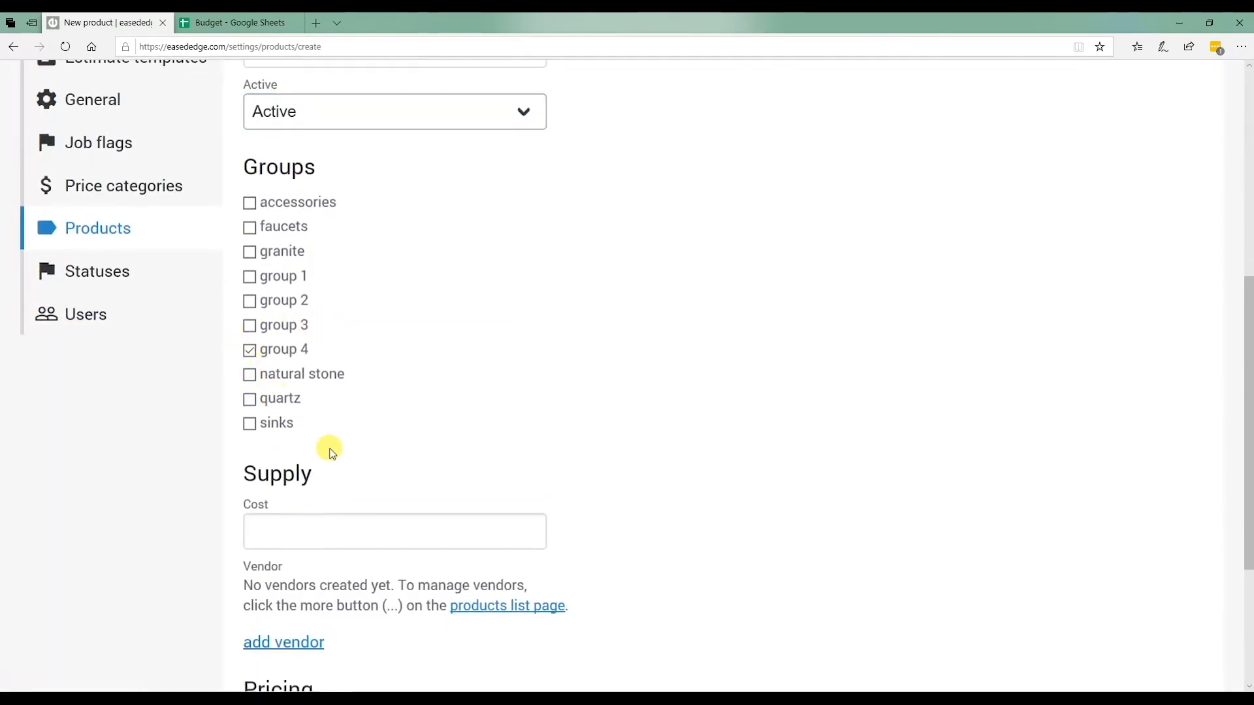
{"action": "left_click", "coordinate": [250, 375]}
Set the product's supply cost to 15.
{"action": "scroll", "coordinate": [394, 409], "scroll_direction": "down", "scroll_amount": 3}
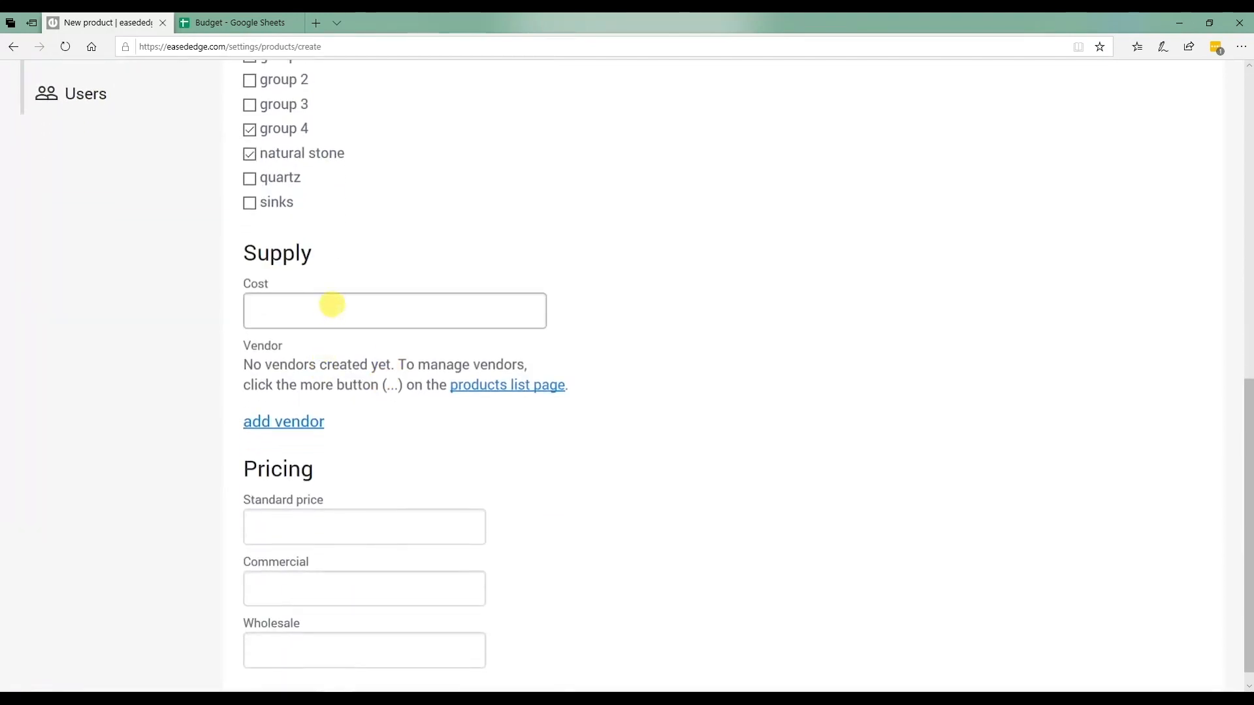
{"action": "left_click", "coordinate": [336, 302]}
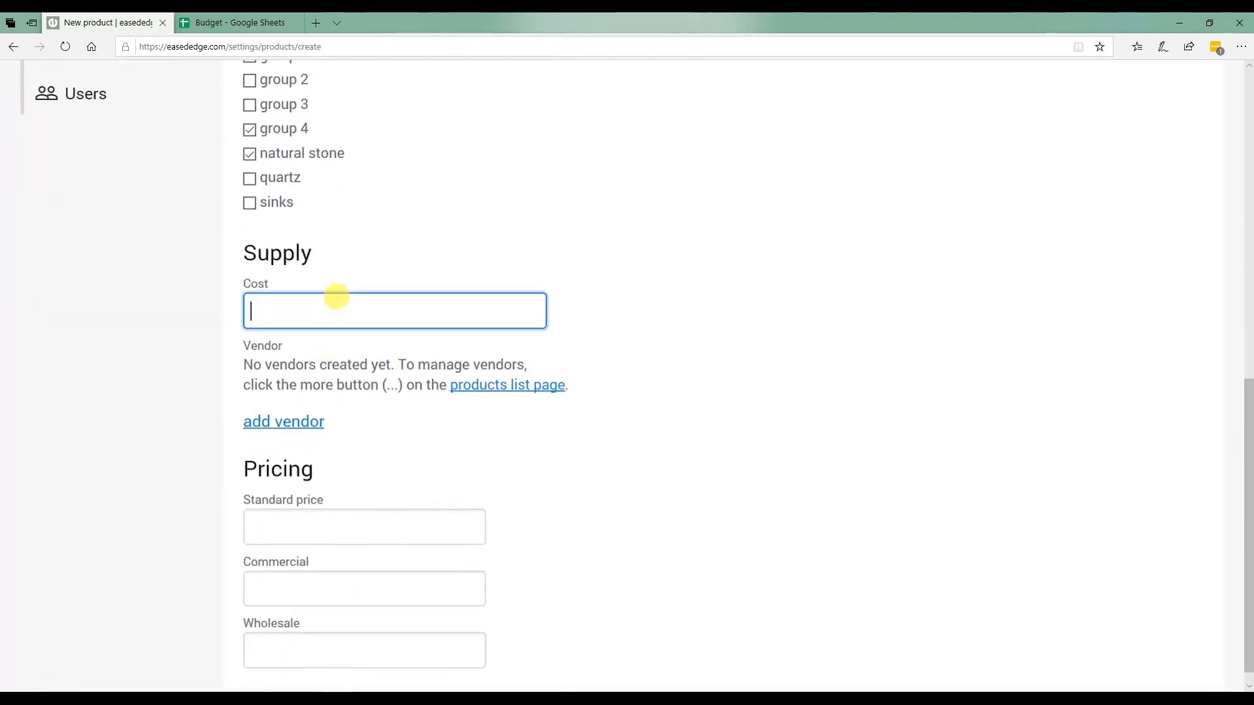
{"action": "type", "text": "15"}
{"action": "left_click", "coordinate": [800, 334]}
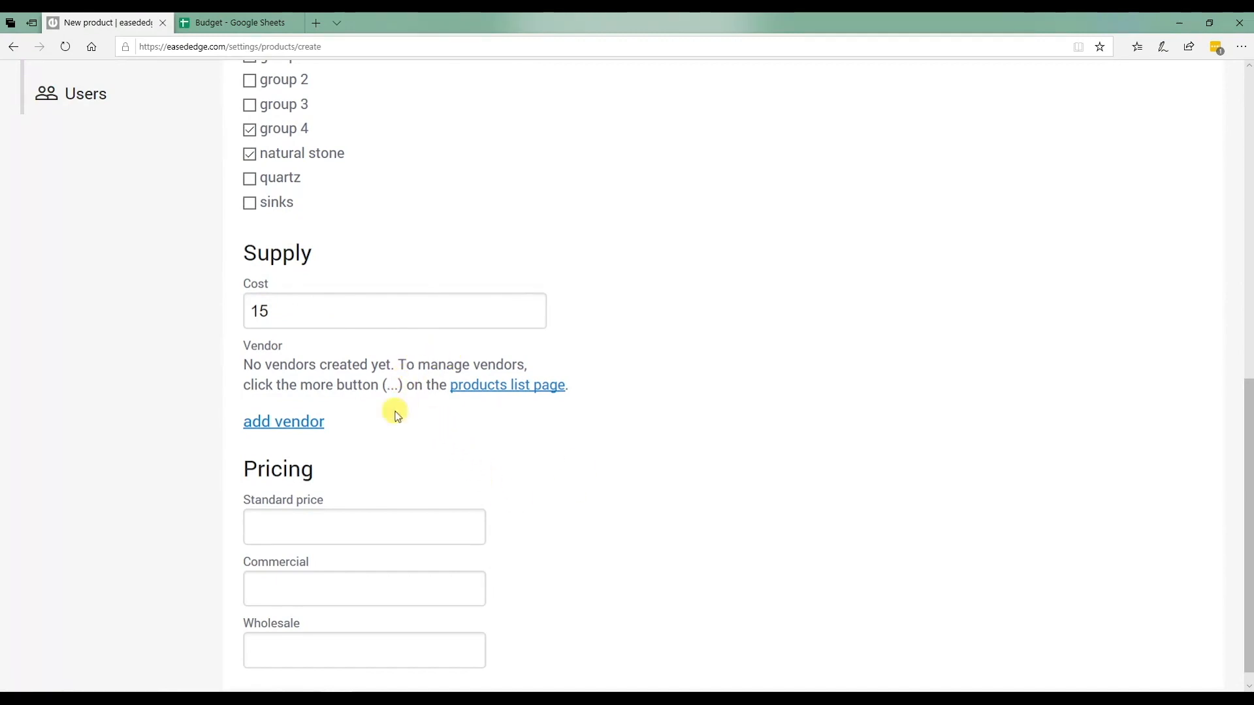
Set the product's standard price to 65 in the Pricing section.
{"action": "scroll", "coordinate": [462, 442], "scroll_direction": "down", "scroll_amount": 1}
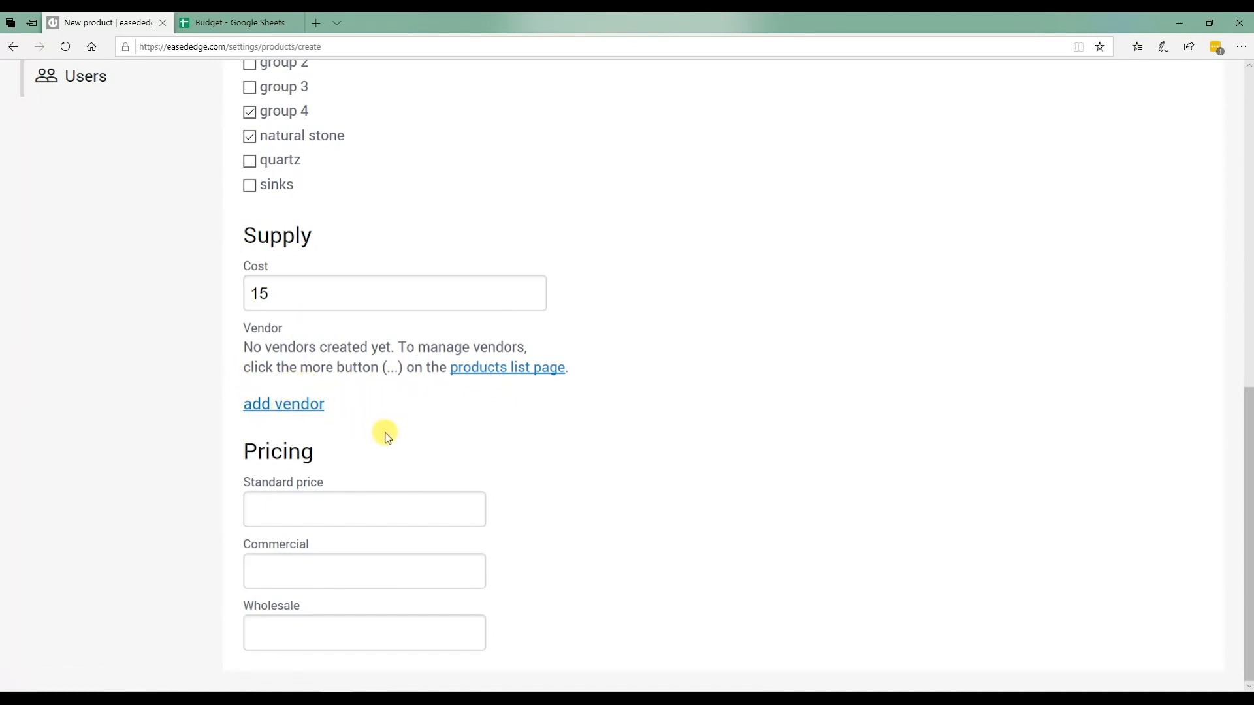
{"action": "left_click", "coordinate": [297, 500]}
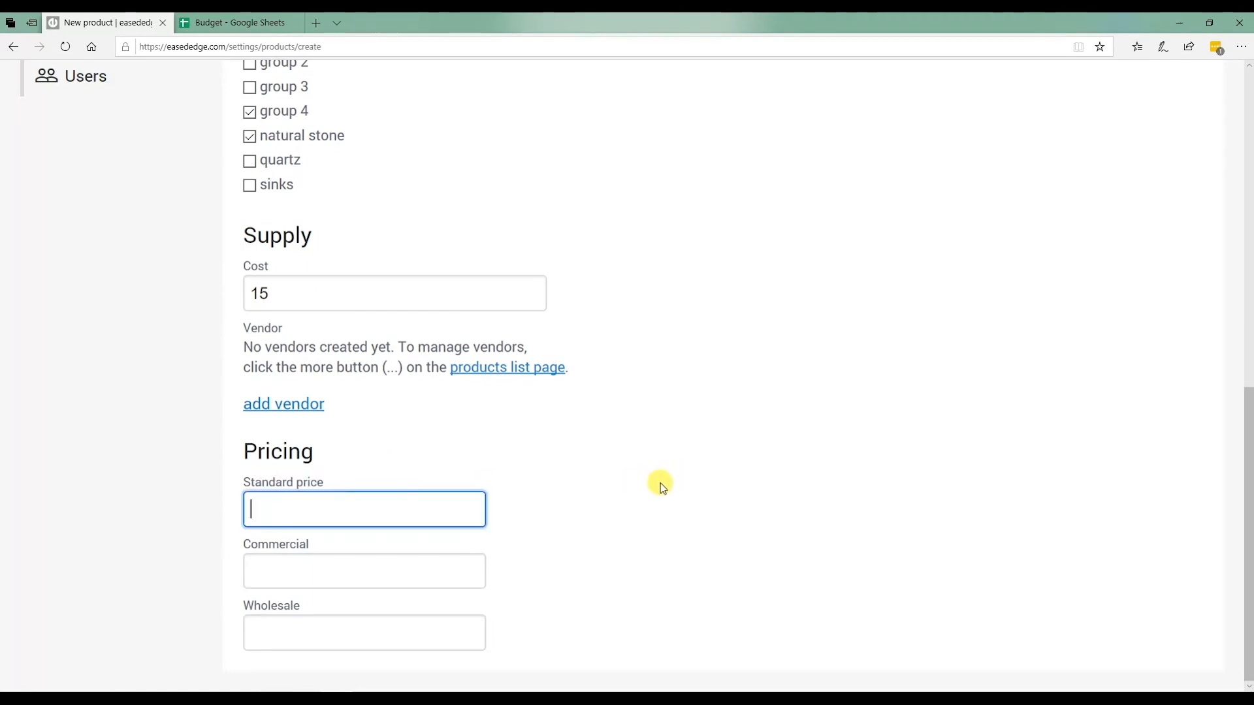
{"action": "scroll", "coordinate": [554, 468], "scroll_direction": "up", "scroll_amount": 1}
{"action": "scroll", "coordinate": [553, 467], "scroll_direction": "up", "scroll_amount": 3}
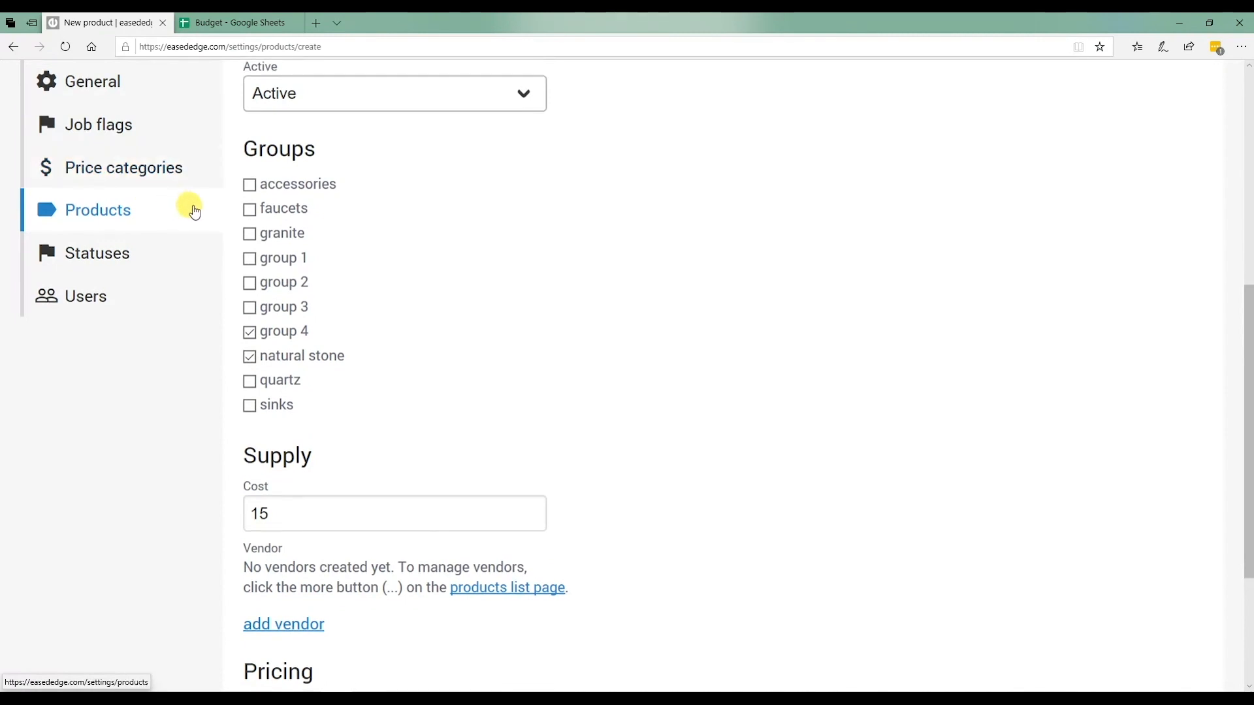
{"action": "scroll", "coordinate": [190, 206], "scroll_direction": "down", "scroll_amount": 3}
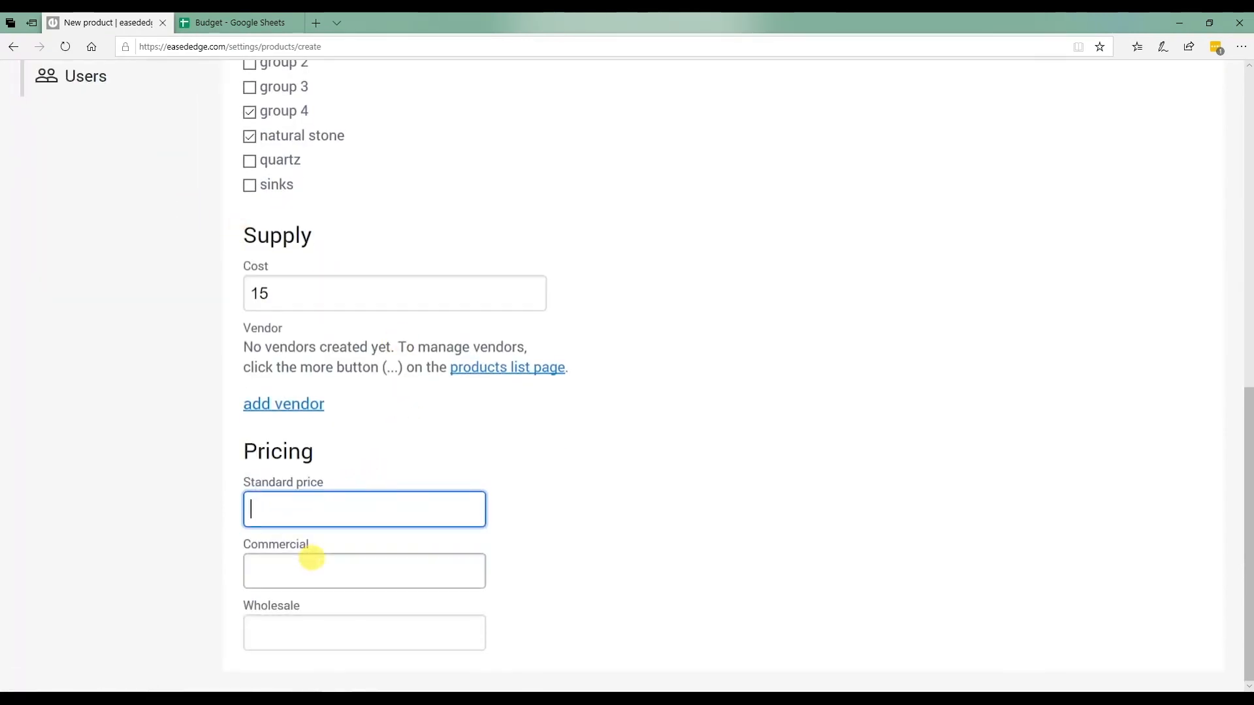
{"action": "scroll", "coordinate": [309, 498], "scroll_direction": "up", "scroll_amount": 6}
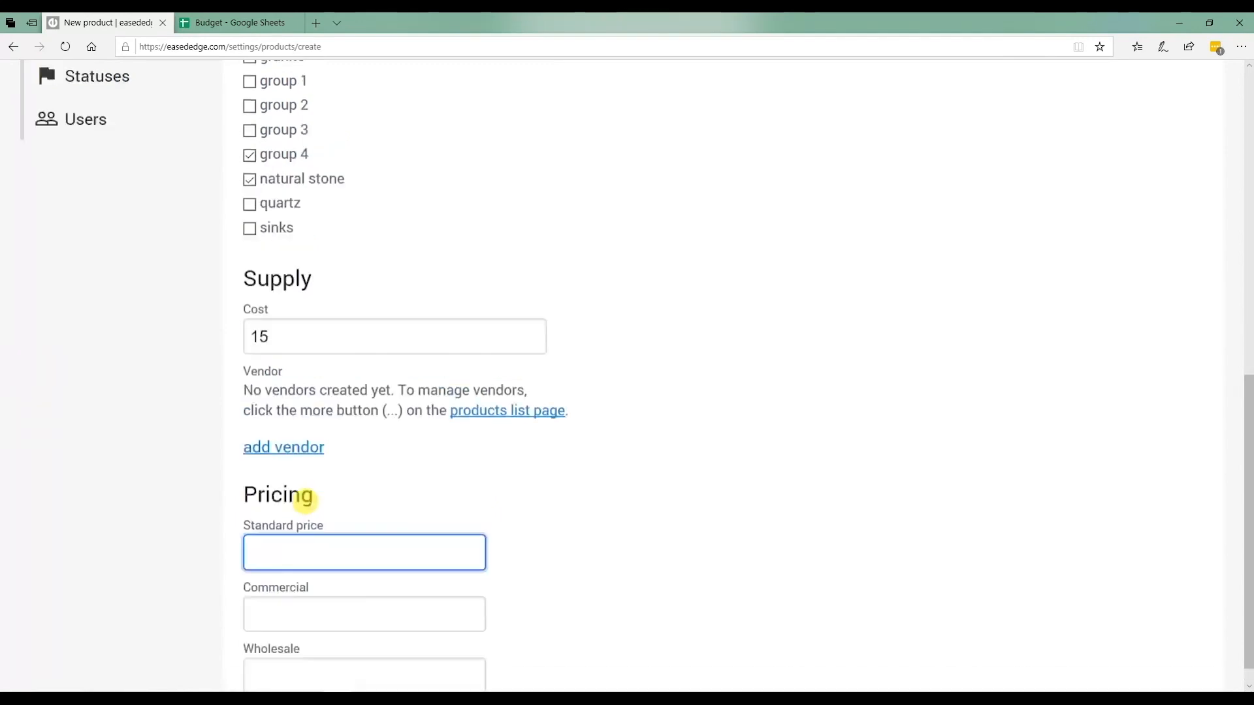
{"action": "scroll", "coordinate": [364, 481], "scroll_direction": "down", "scroll_amount": 6}
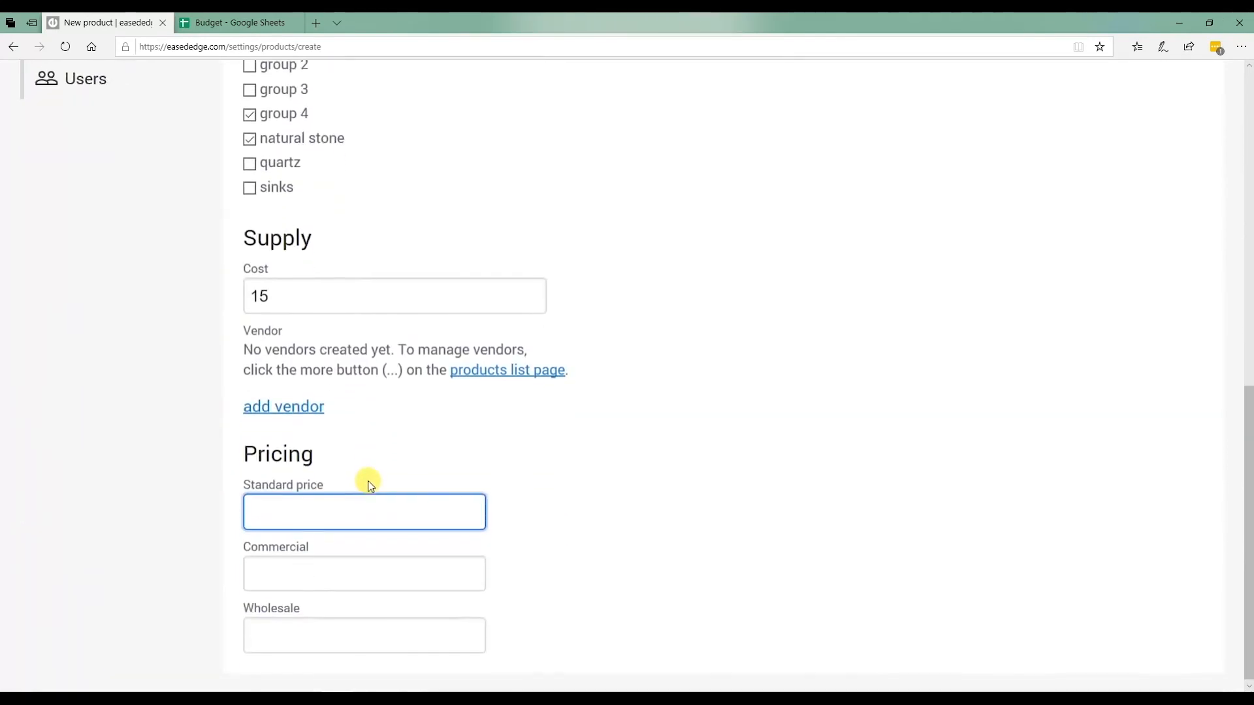
{"action": "left_click", "coordinate": [333, 502]}
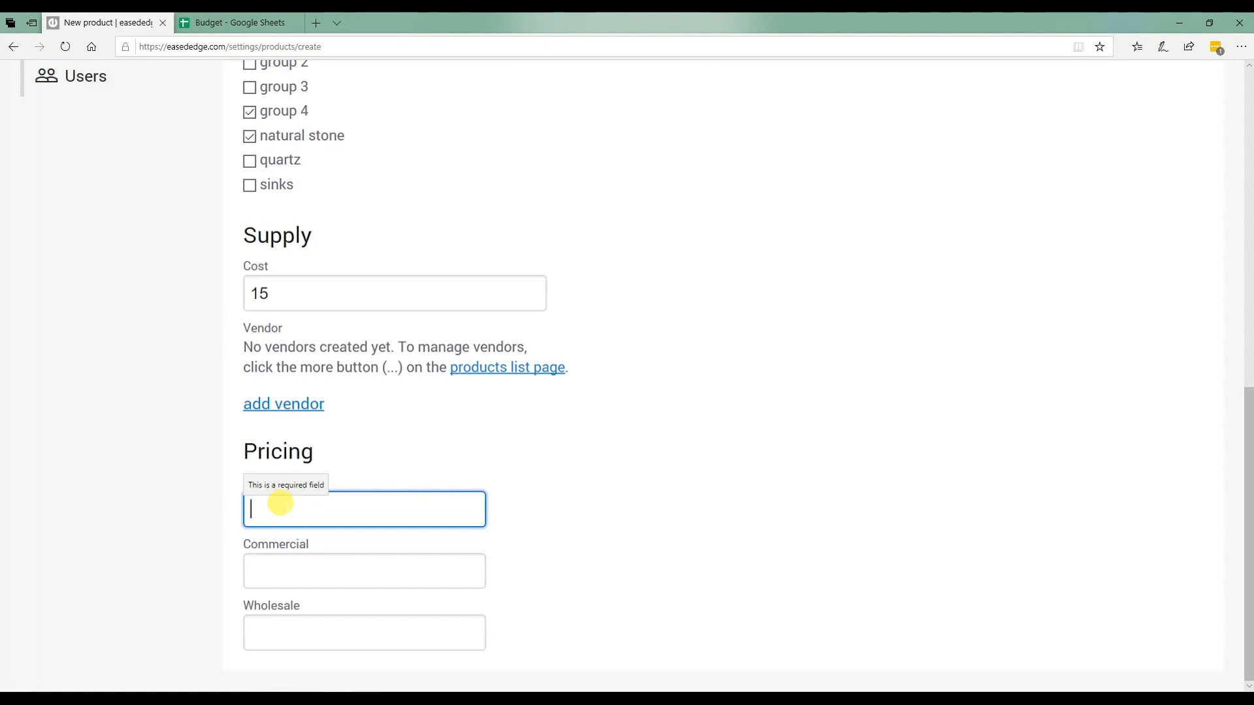
{"action": "type", "text": "65"}
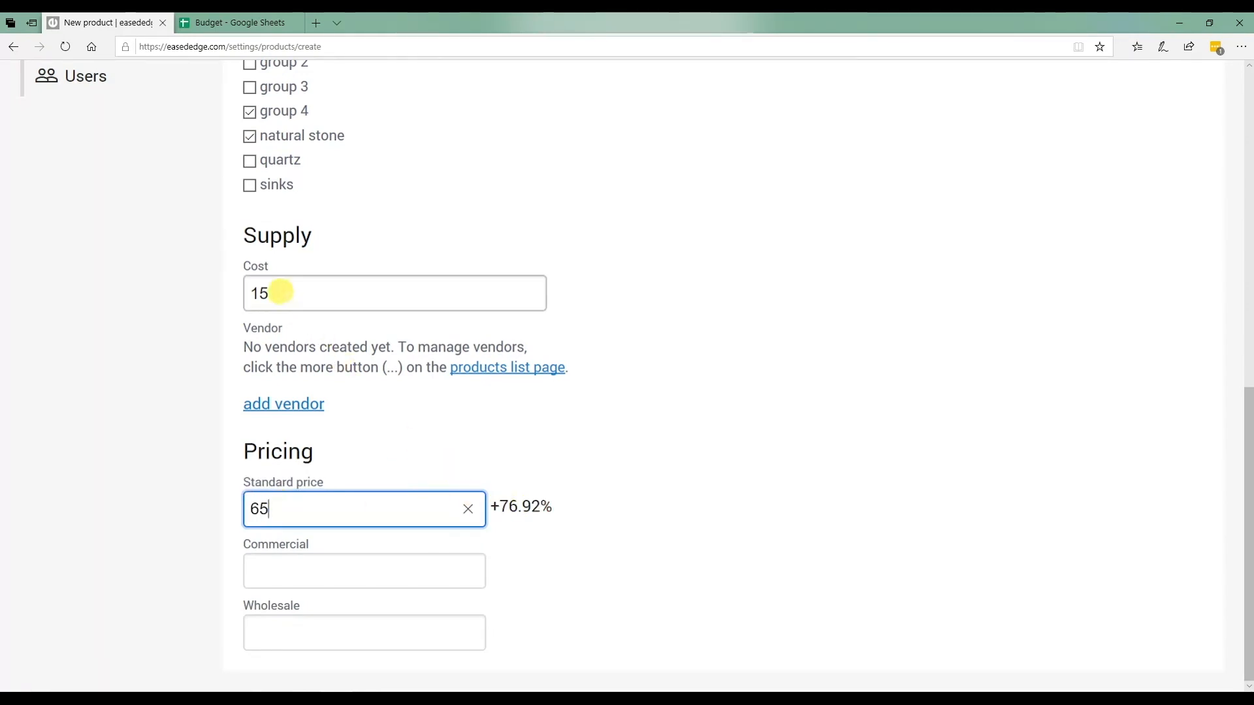
Set the product's Commercial price to 55 and its Wholesale price to 60.
{"action": "left_click", "coordinate": [333, 573]}
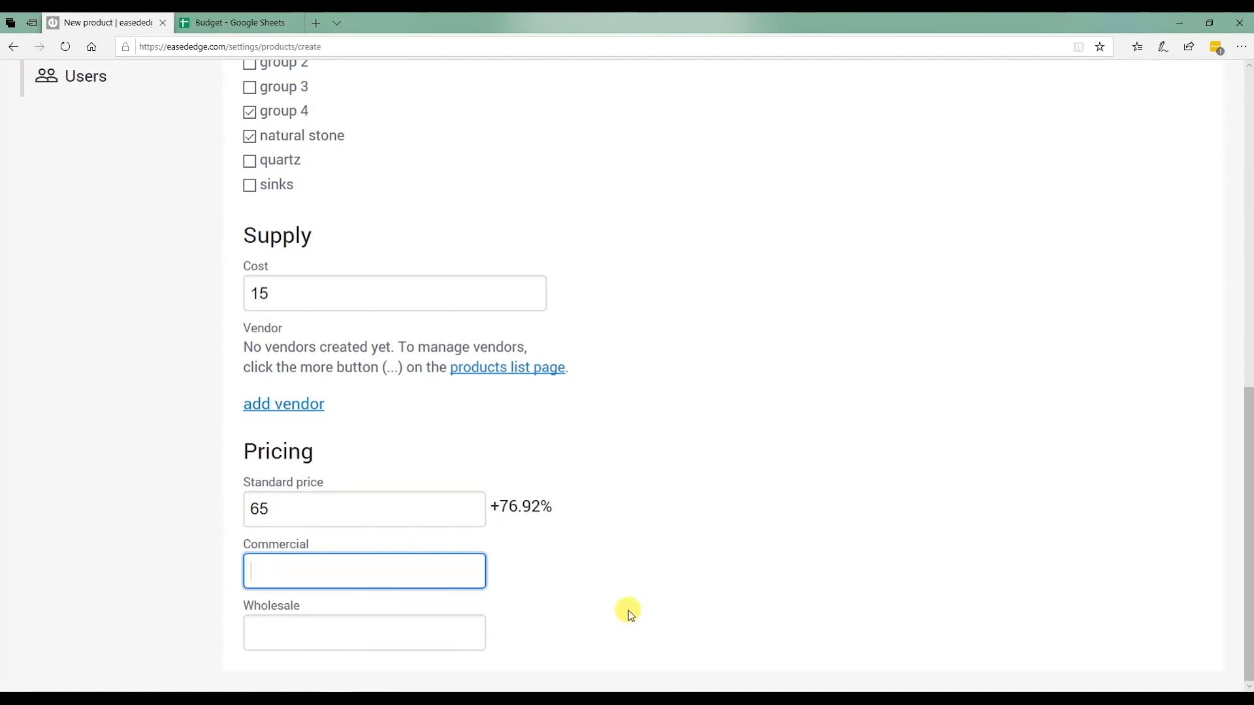
{"action": "type", "text": "55"}
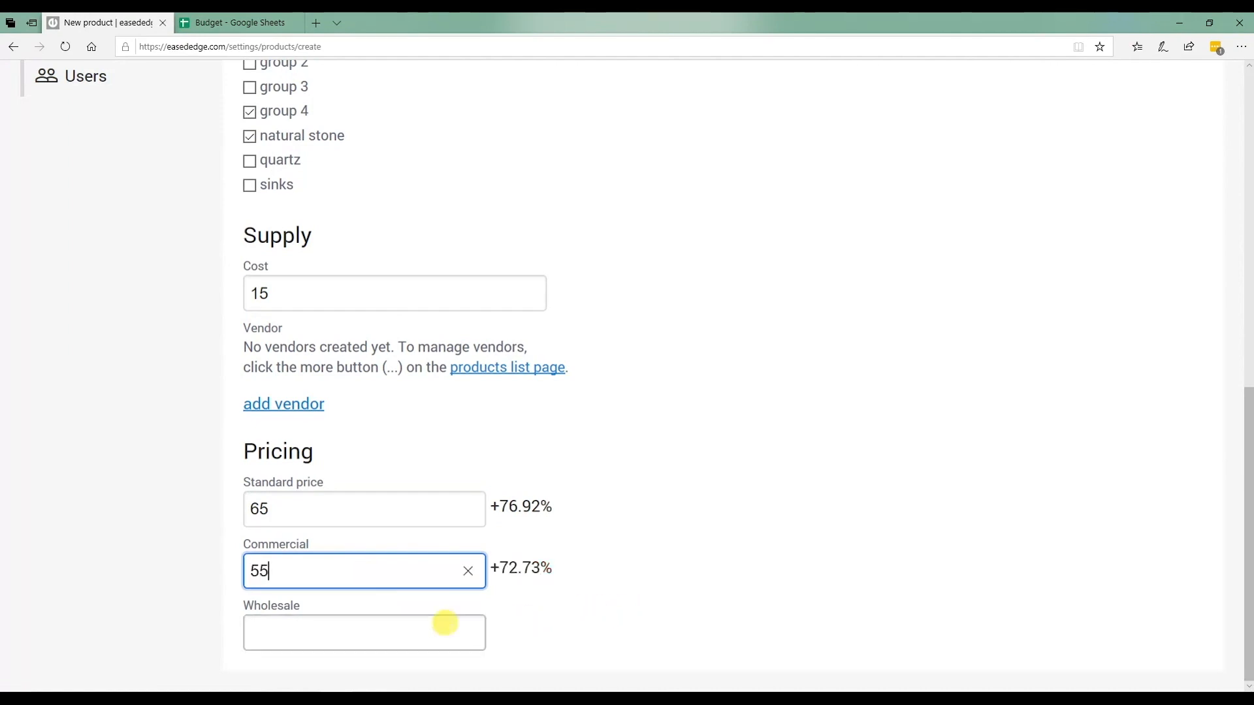
{"action": "left_click", "coordinate": [411, 625]}
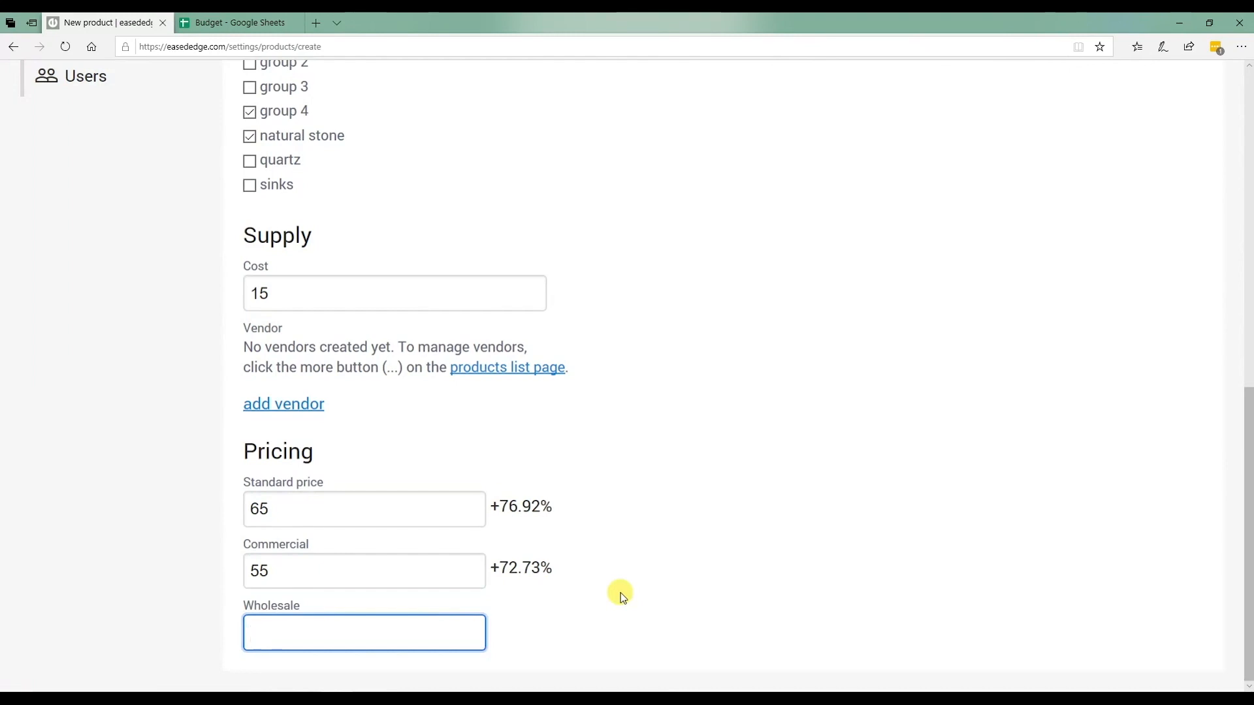
{"action": "type", "text": "60"}
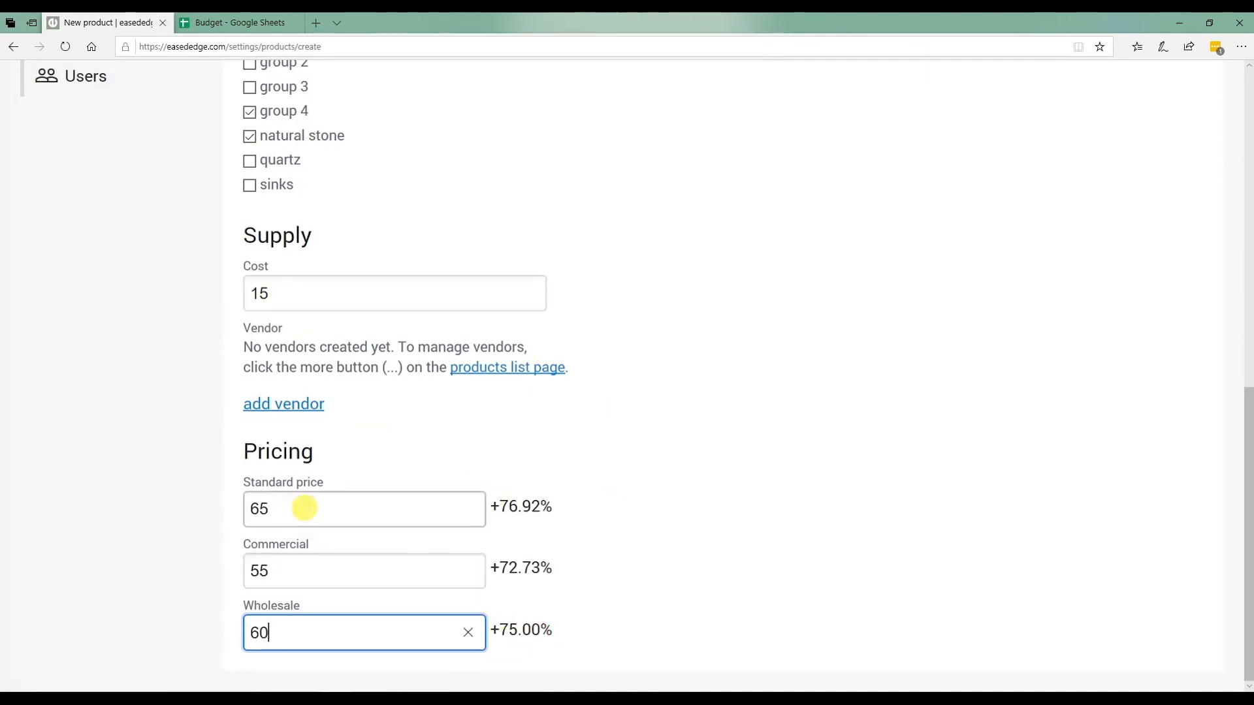
{"action": "scroll", "coordinate": [304, 508], "scroll_direction": "up", "scroll_amount": 10}
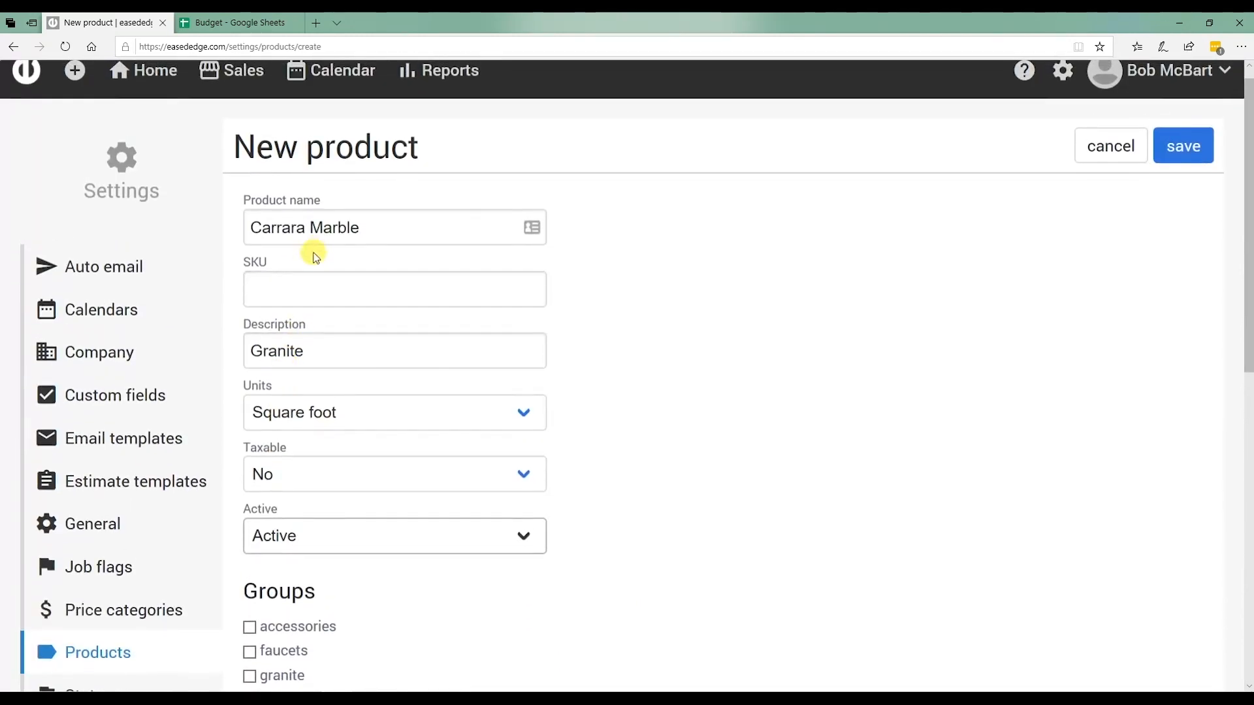
Review the new product's details, groups, supply cost and category prices, and save the product.
{"action": "left_click", "coordinate": [482, 294]}
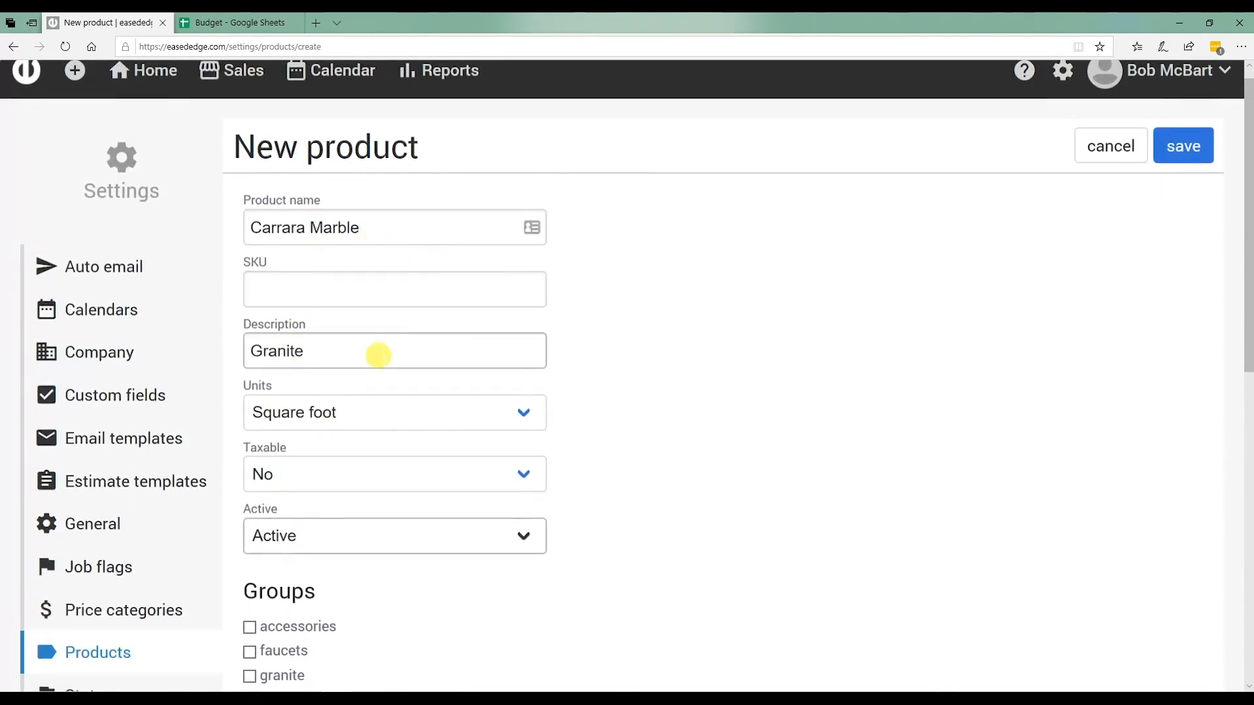
{"action": "scroll", "coordinate": [365, 384], "scroll_direction": "down", "scroll_amount": 1}
{"action": "scroll", "coordinate": [366, 385], "scroll_direction": "down", "scroll_amount": 3}
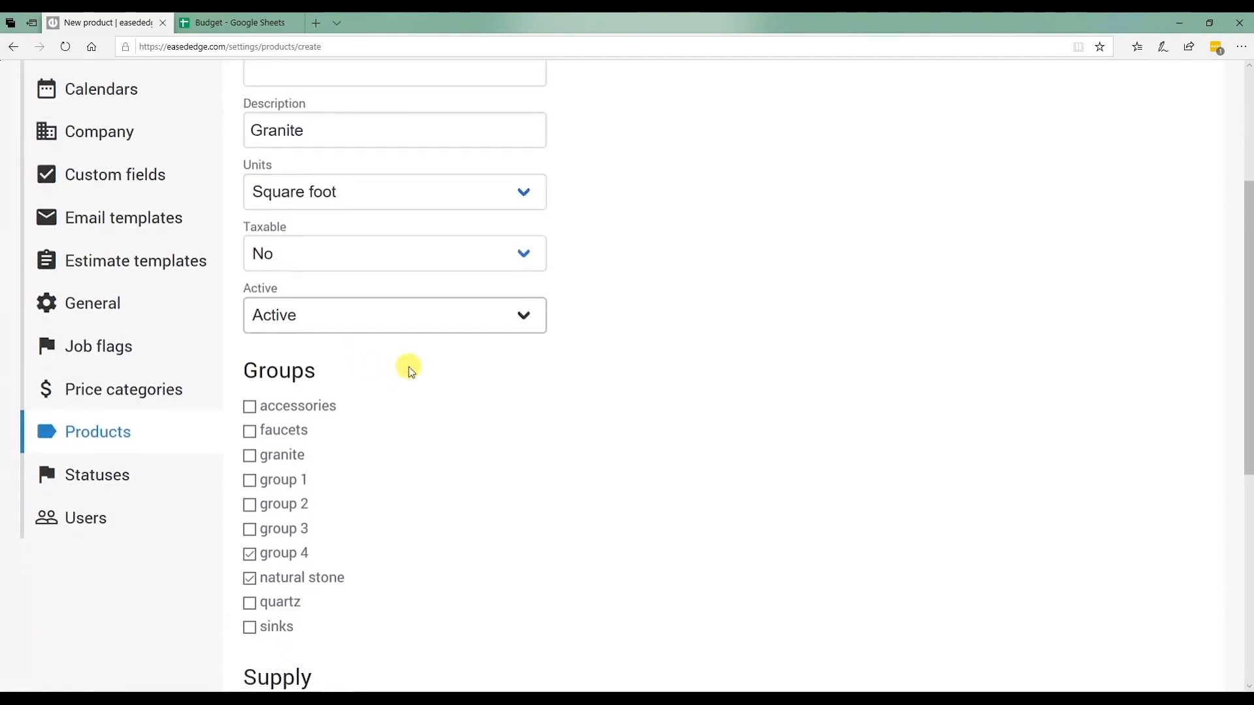
{"action": "scroll", "coordinate": [398, 394], "scroll_direction": "down", "scroll_amount": 3}
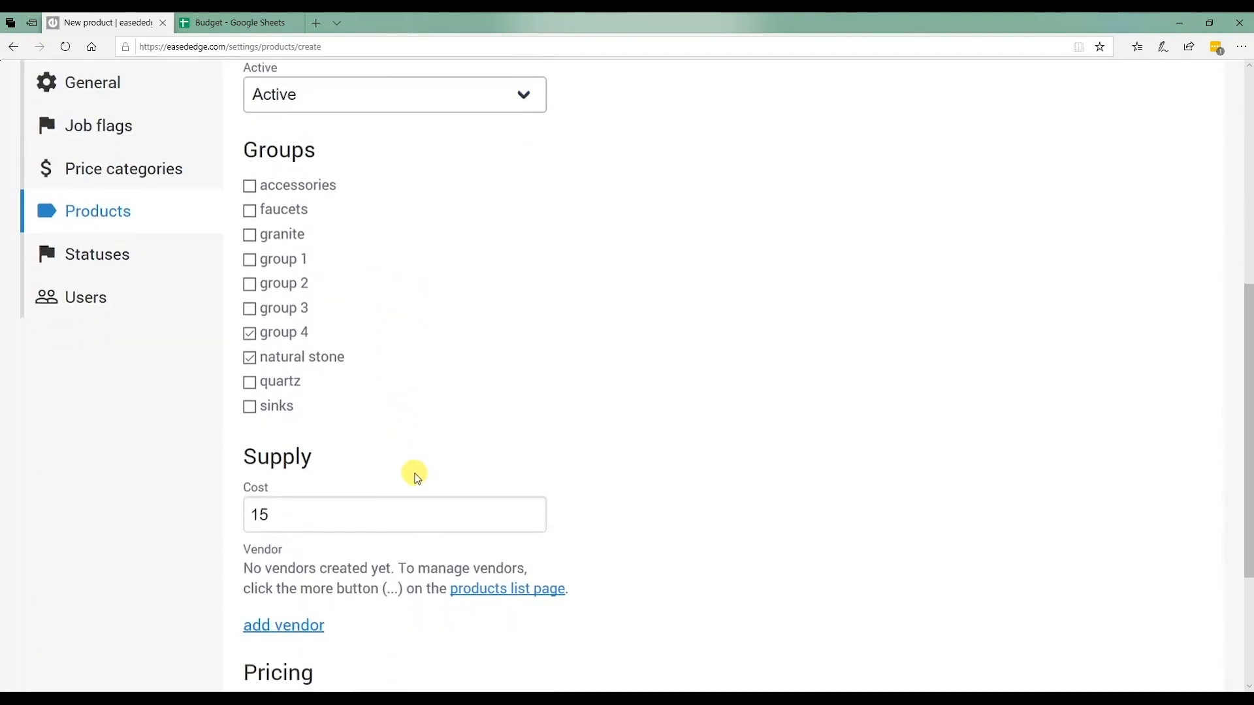
{"action": "scroll", "coordinate": [411, 470], "scroll_direction": "down", "scroll_amount": 3}
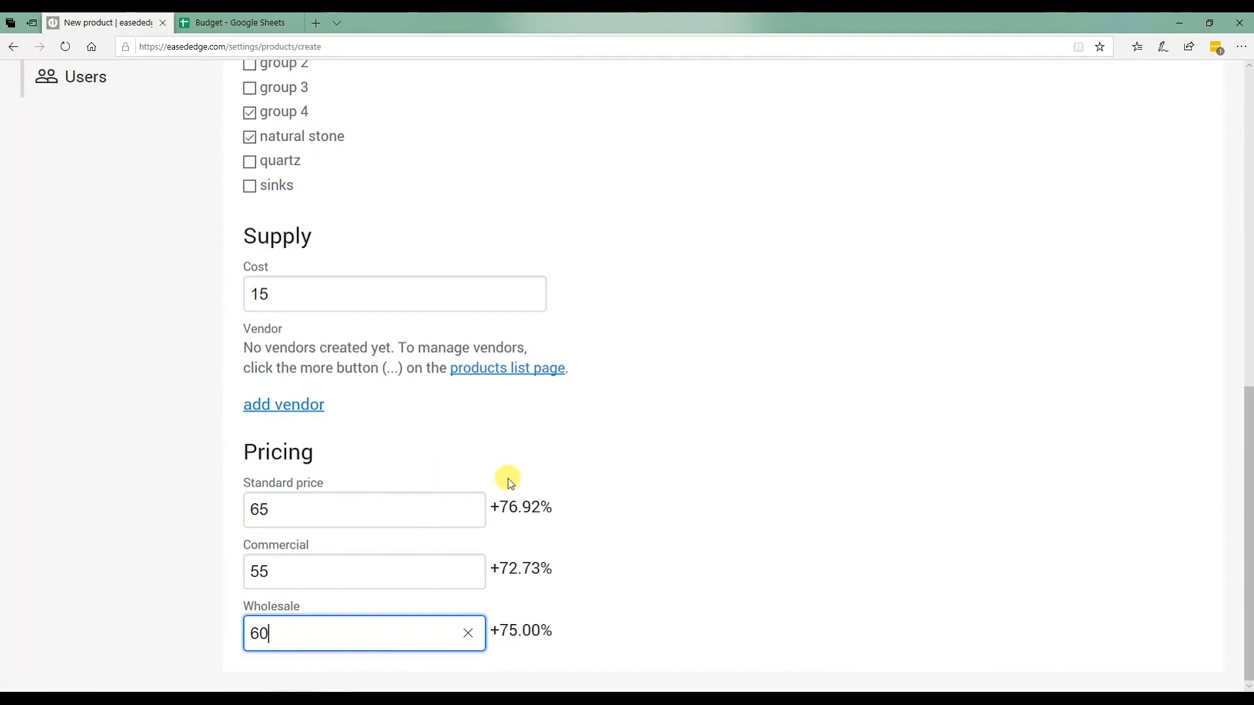
{"action": "scroll", "coordinate": [425, 438], "scroll_direction": "up", "scroll_amount": 3}
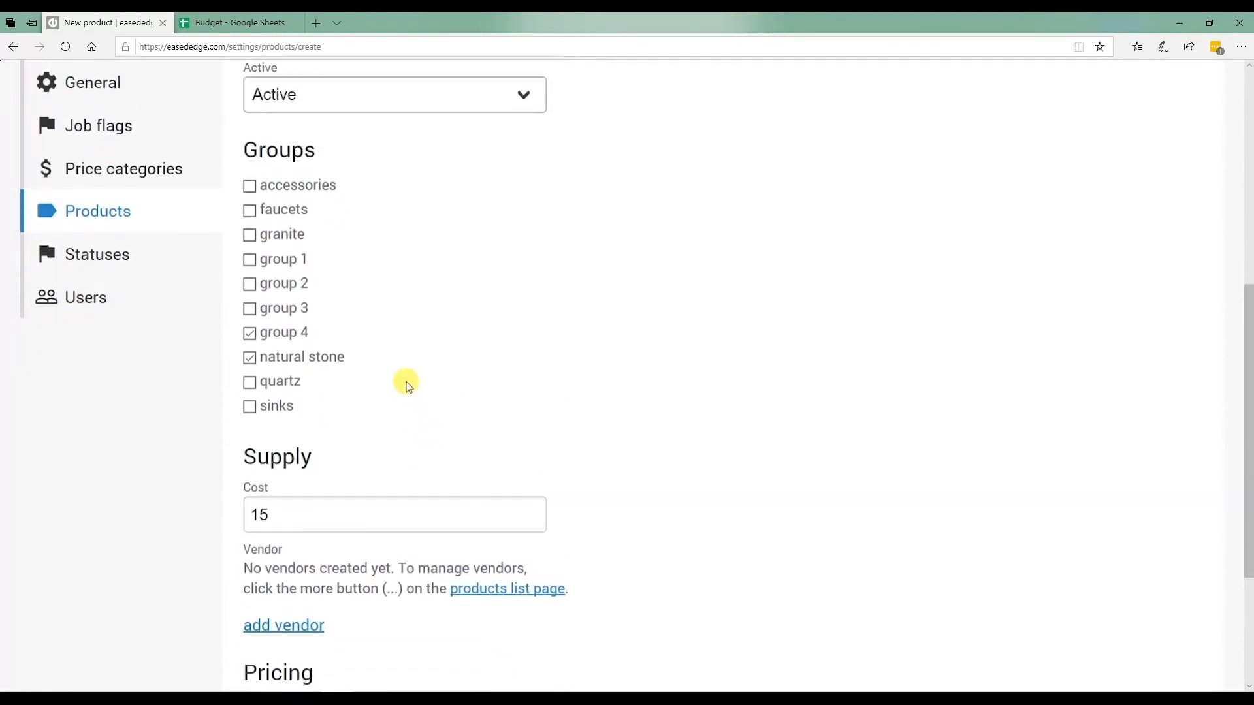
{"action": "scroll", "coordinate": [406, 386], "scroll_direction": "up", "scroll_amount": 3}
{"action": "scroll", "coordinate": [308, 439], "scroll_direction": "down", "scroll_amount": 3}
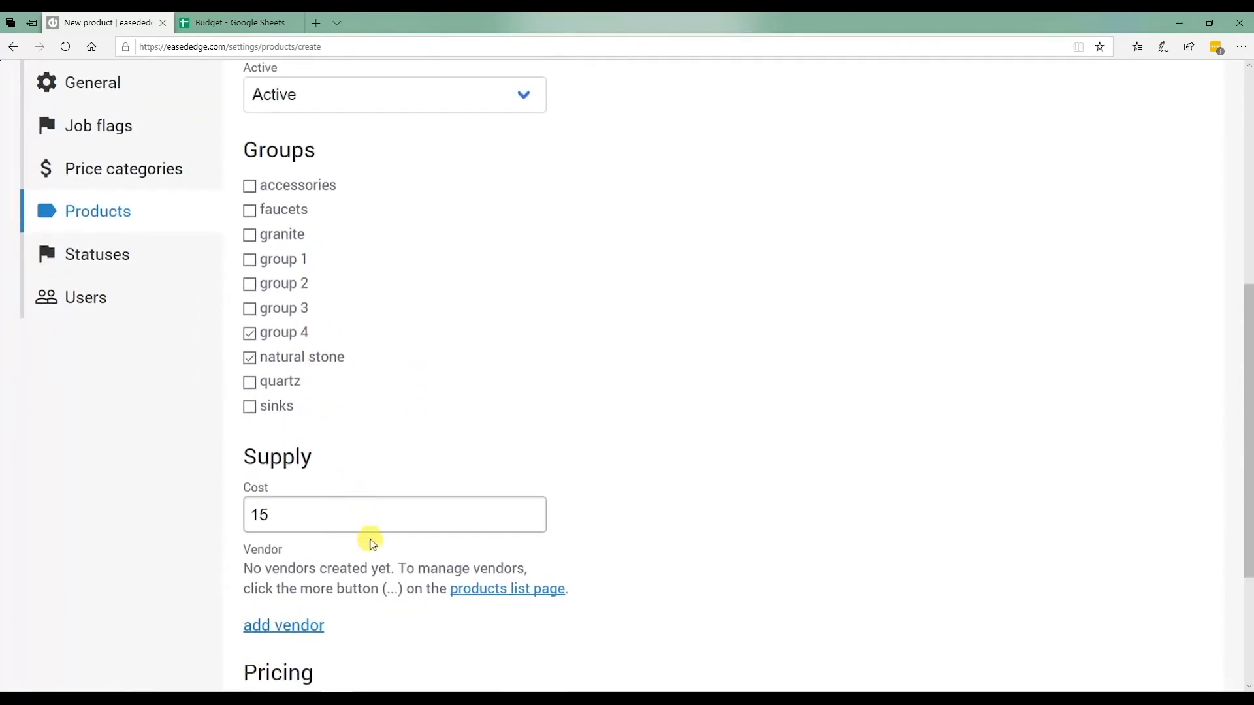
{"action": "scroll", "coordinate": [483, 526], "scroll_direction": "up", "scroll_amount": 3}
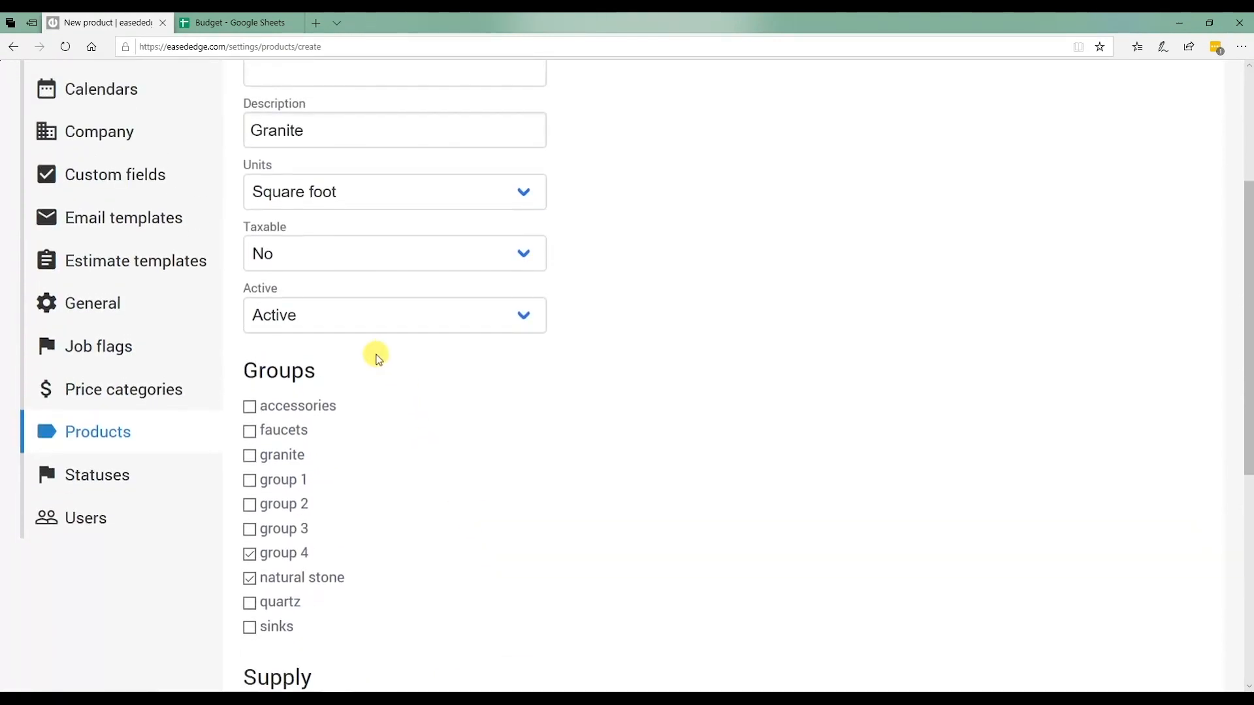
{"action": "scroll", "coordinate": [614, 340], "scroll_direction": "up", "scroll_amount": 3}
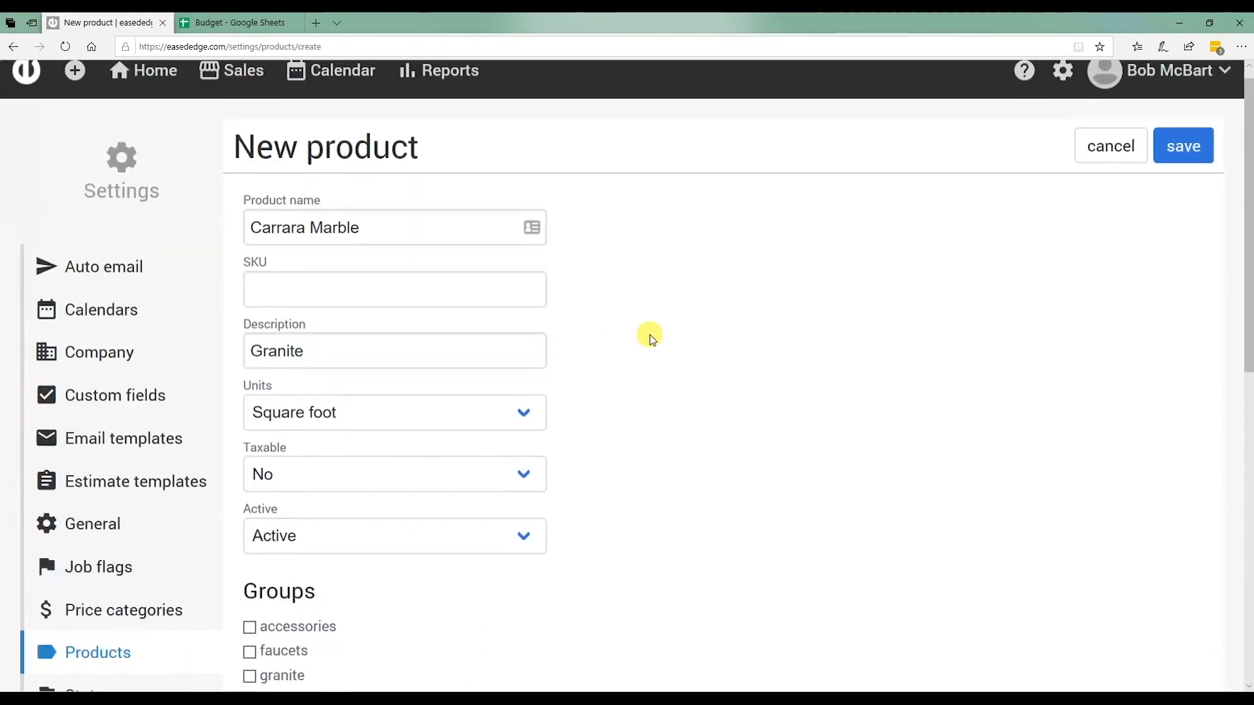
{"action": "left_click", "coordinate": [1172, 146]}
Reopen the Carrara Marble product from the product list, change its description to Marble and save it.
{"action": "scroll", "coordinate": [555, 389], "scroll_direction": "down", "scroll_amount": 2}
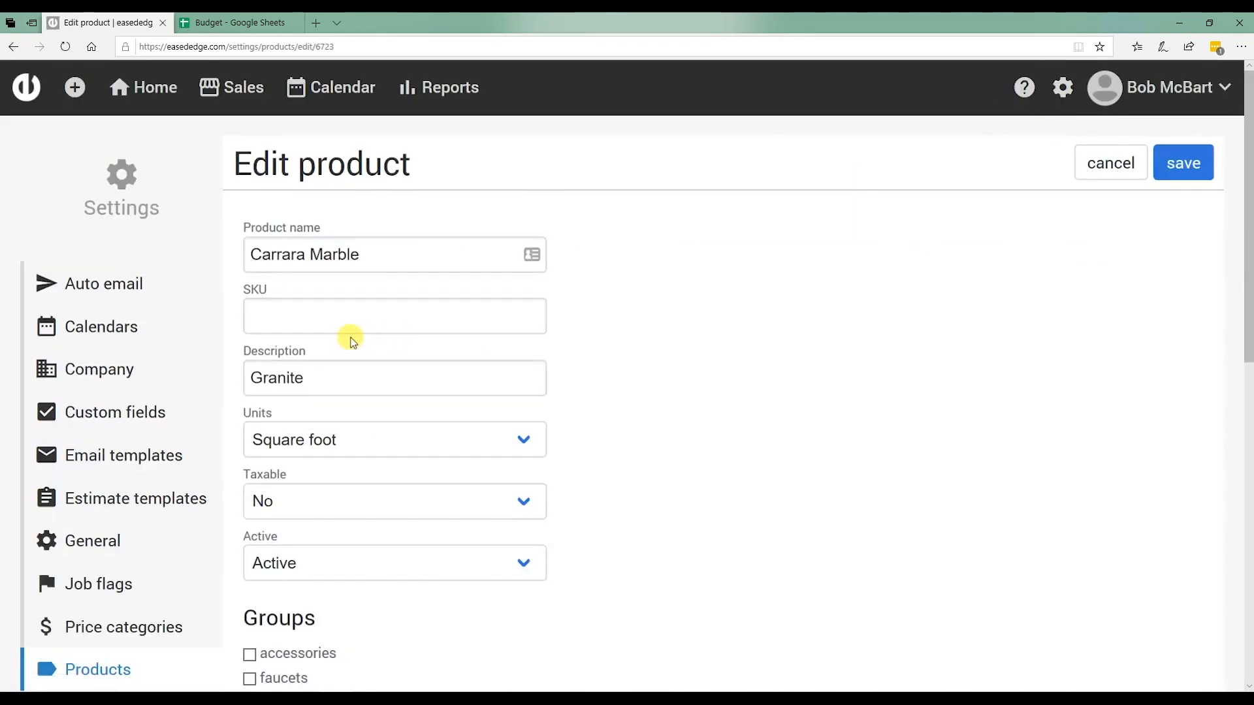
{"action": "scroll", "coordinate": [353, 341], "scroll_direction": "down", "scroll_amount": 3}
{"action": "double_click", "coordinate": [316, 149]}
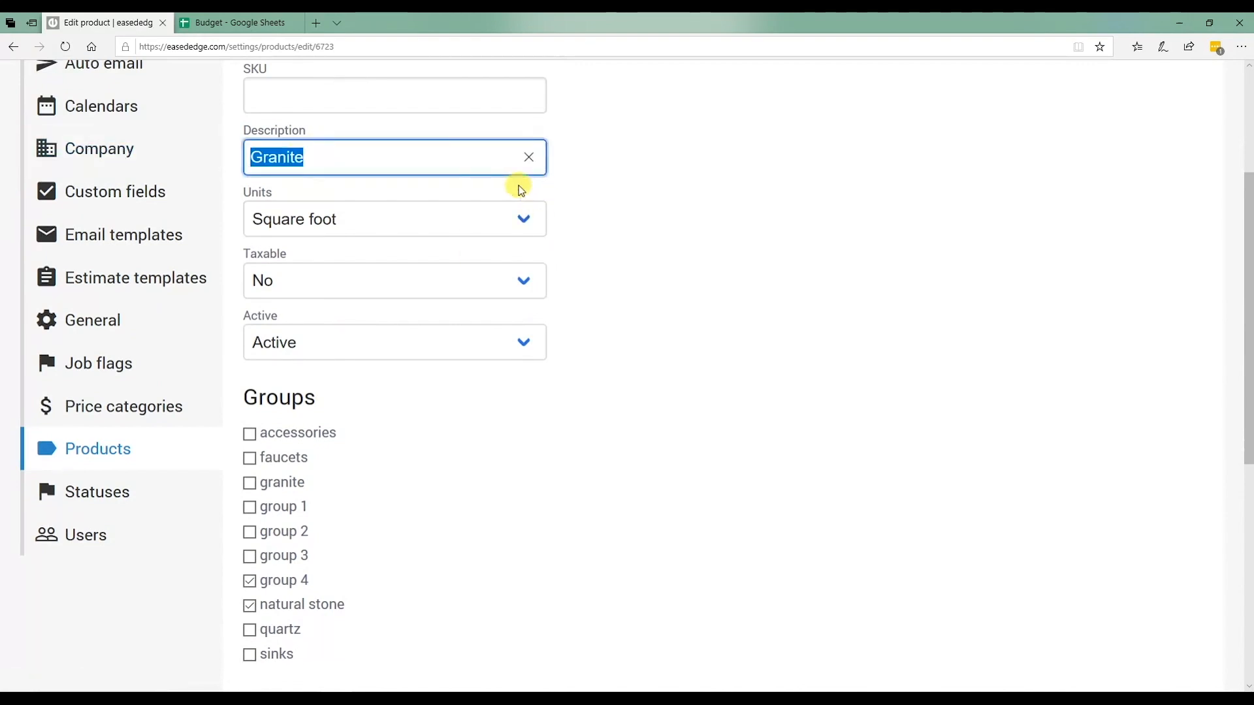
{"action": "type", "text": "Marble"}
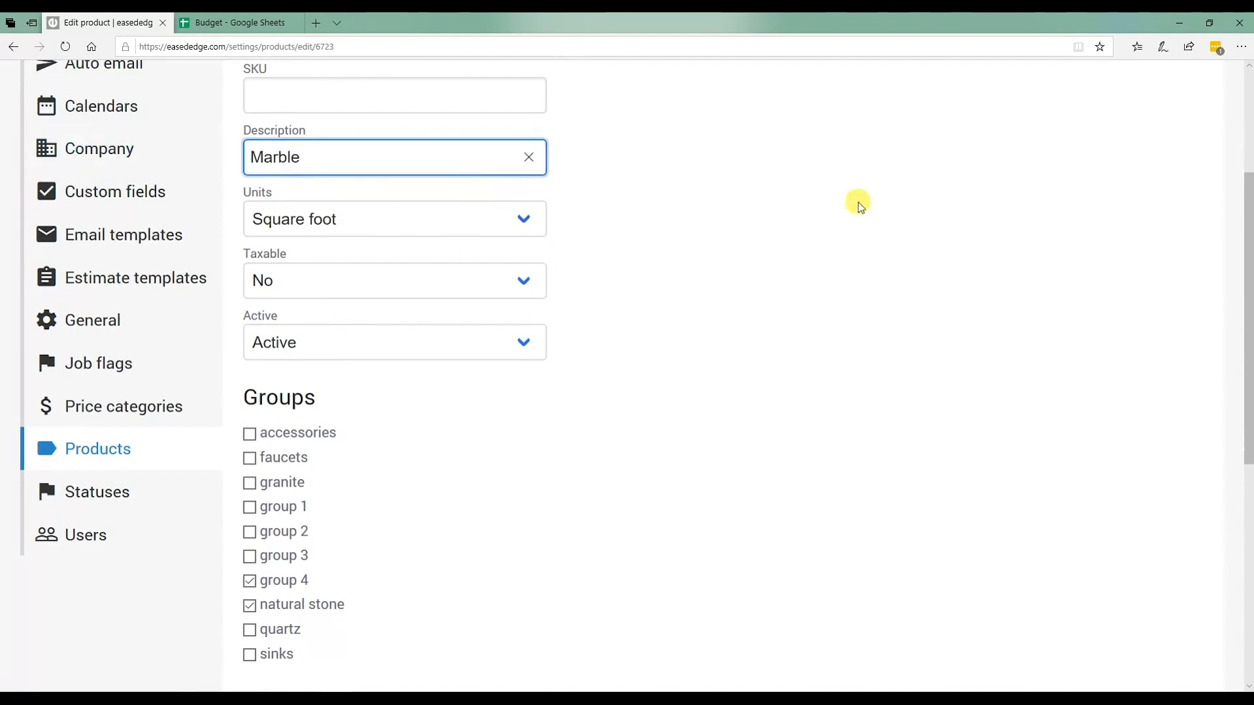
{"action": "scroll", "coordinate": [856, 202], "scroll_direction": "up", "scroll_amount": 3}
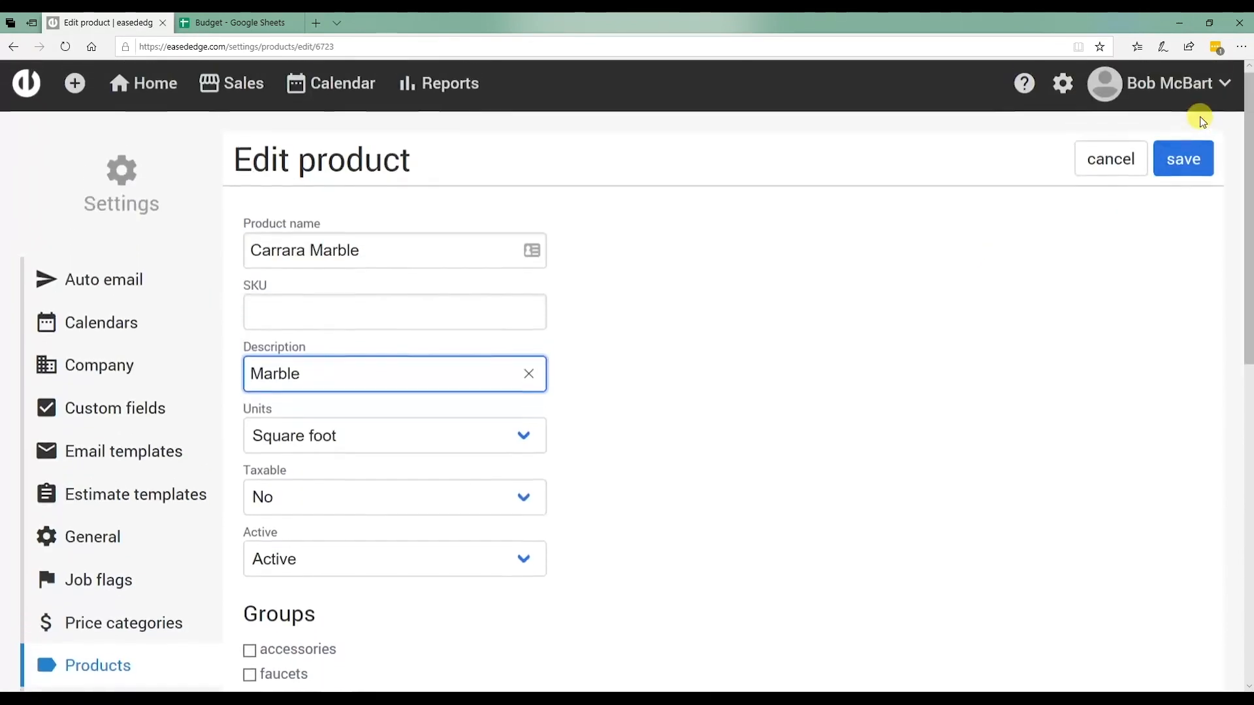
{"action": "left_click", "coordinate": [1182, 158]}
Examine the Carrara Marble entry in the product list, including its description, units and category prices.
{"action": "scroll", "coordinate": [392, 327], "scroll_direction": "down", "scroll_amount": 4}
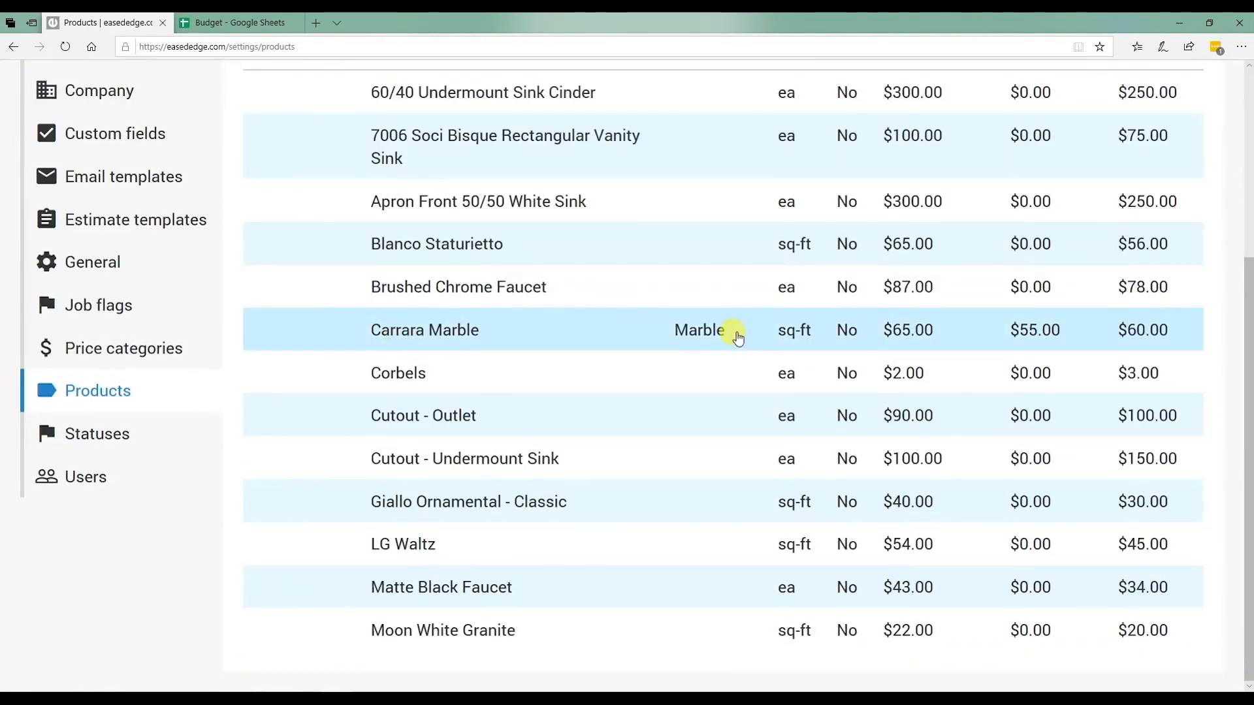
{"action": "scroll", "coordinate": [938, 364], "scroll_direction": "up", "scroll_amount": 3}
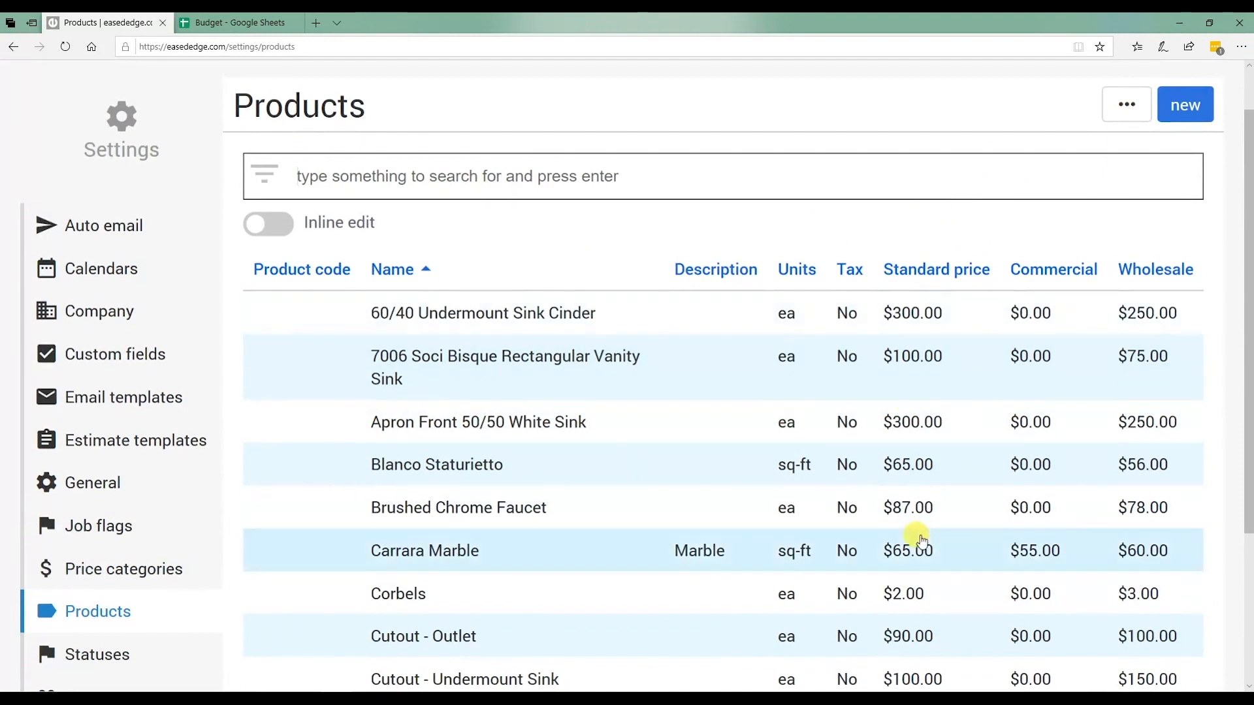
{"action": "scroll", "coordinate": [852, 346], "scroll_direction": "down", "scroll_amount": 3}
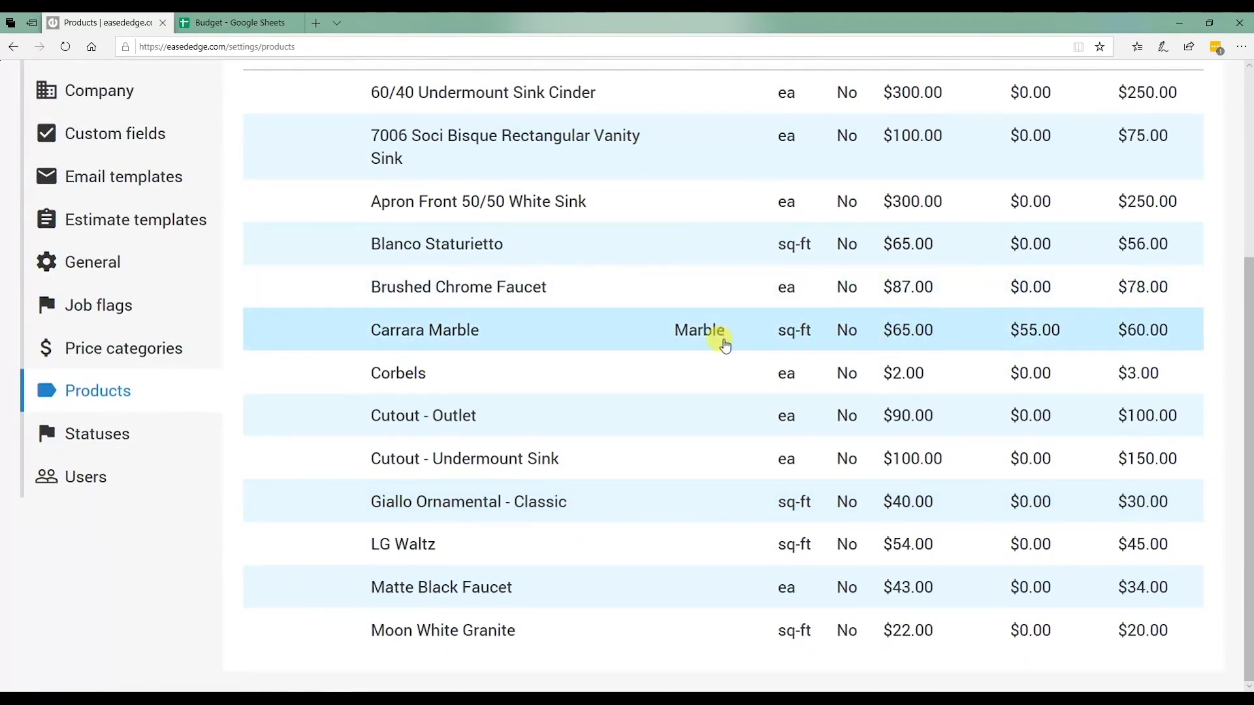
{"action": "scroll", "coordinate": [401, 439], "scroll_direction": "up", "scroll_amount": 3}
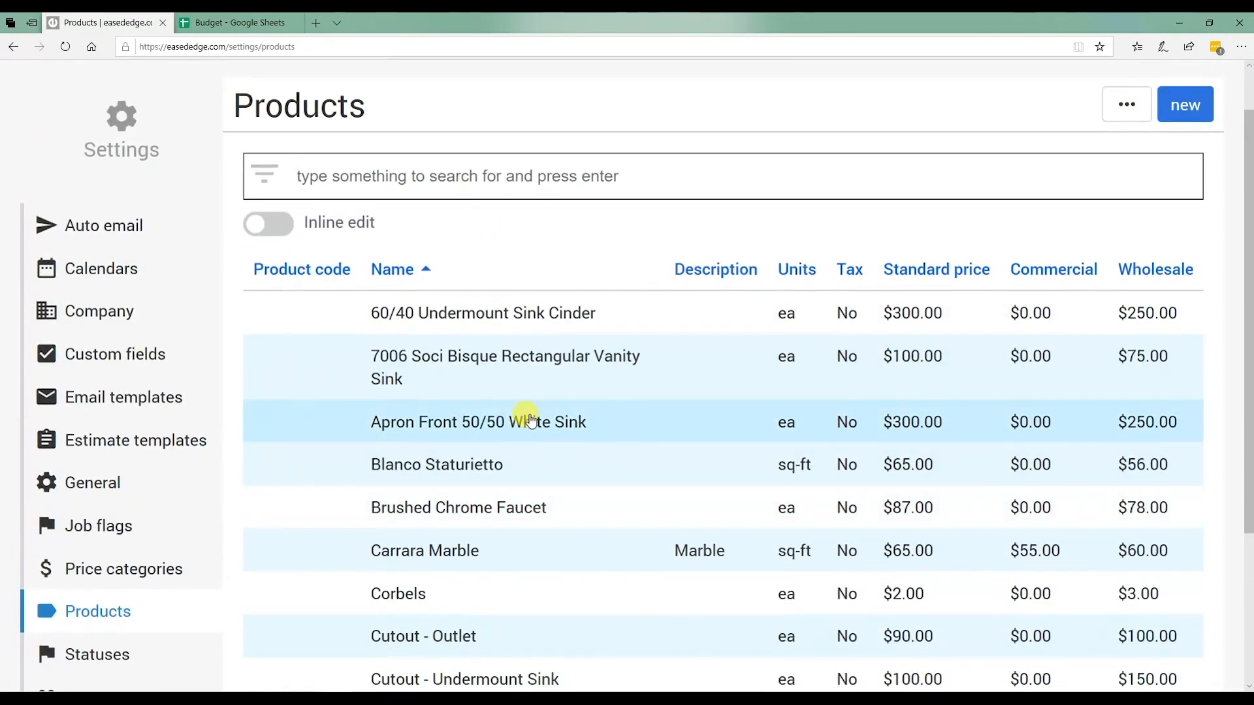